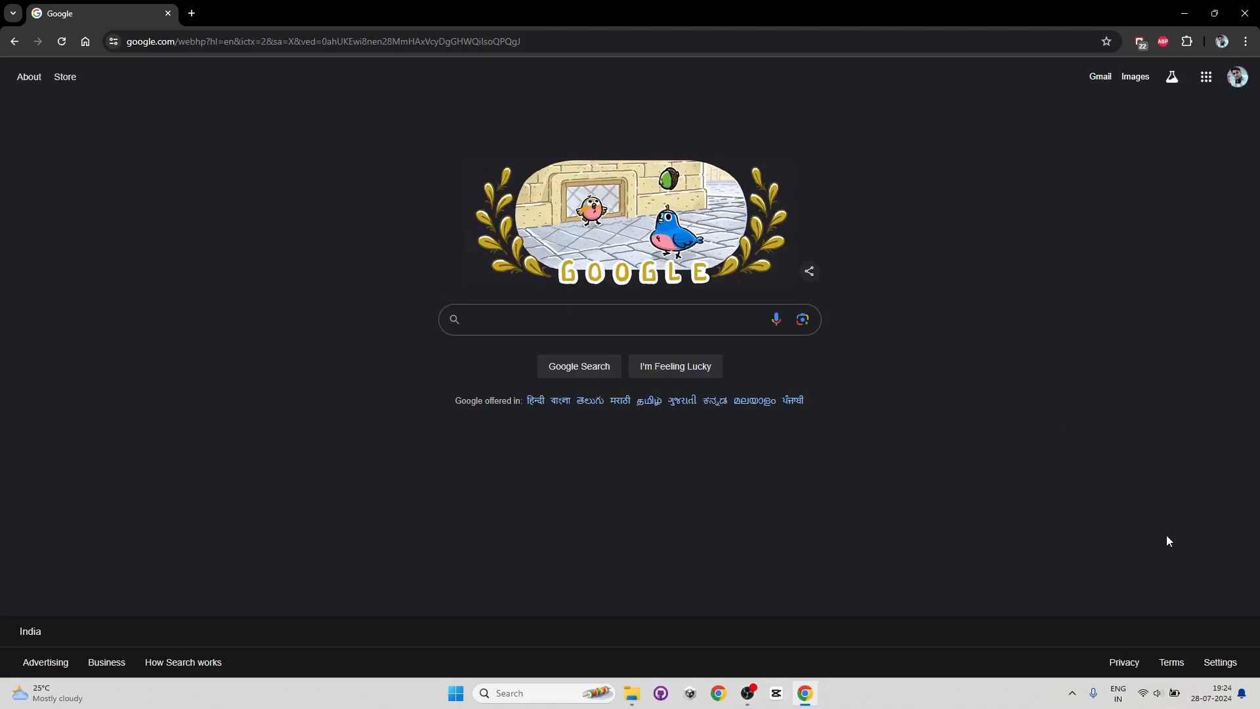
- Search Google for unity id and open the Create a Unity ID result in a new tab
{"action": "left_click", "coordinate": [509, 320]}
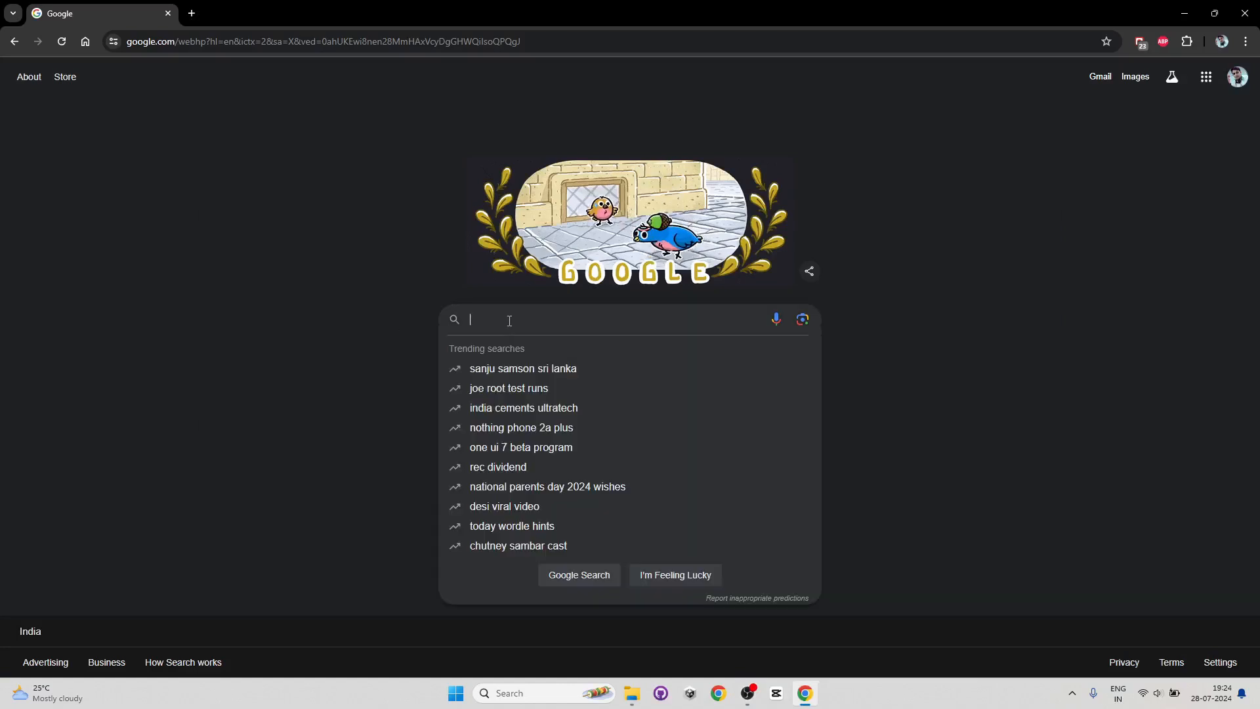
{"action": "type", "text": "u8nity"}
{"action": "key", "text": "BackSpace"}
{"action": "key", "text": "BackSpace"}
{"action": "key", "text": "BackSpace"}
{"action": "key", "text": "BackSpace"}
{"action": "key", "text": "BackSpace"}
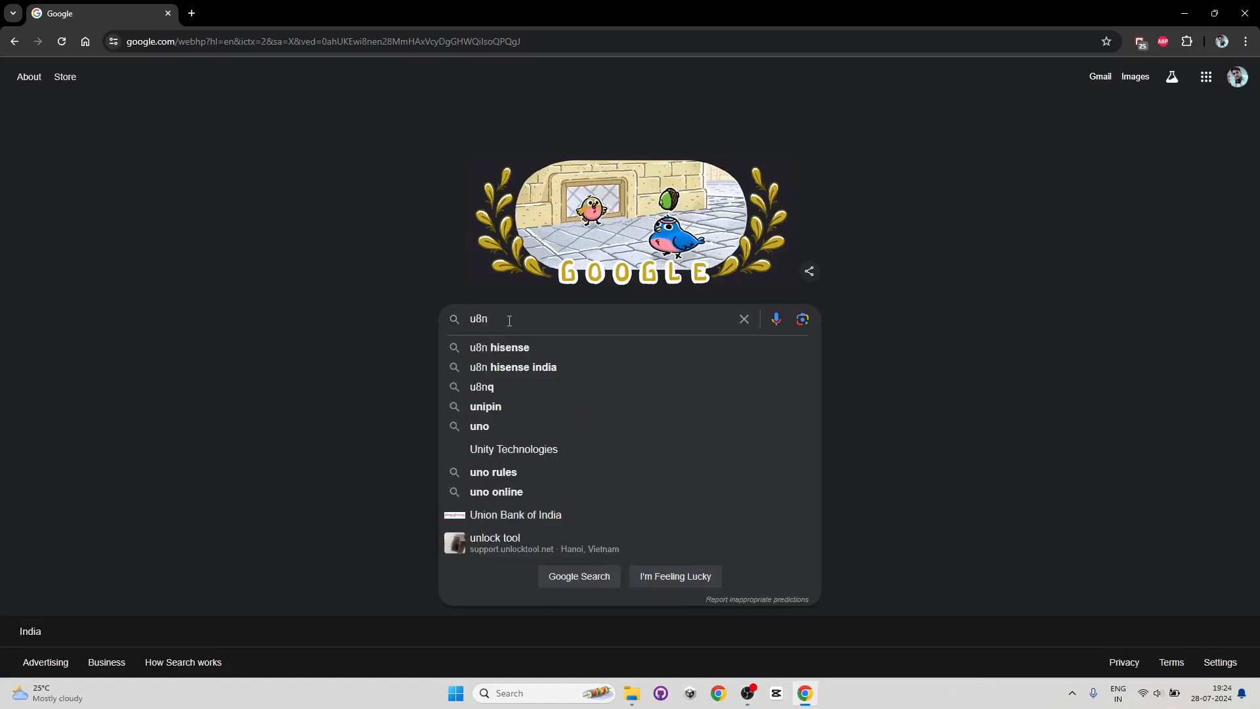
{"action": "type", "text": "nity id"}
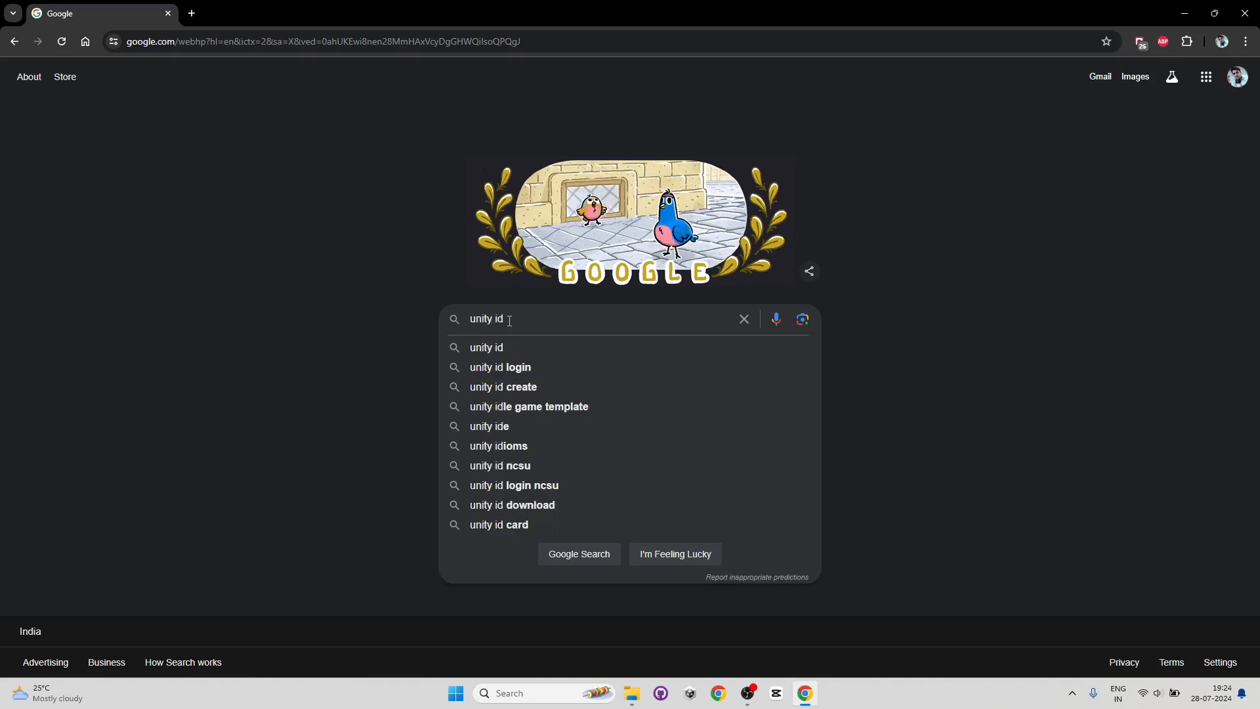
{"action": "key", "text": "Return"}
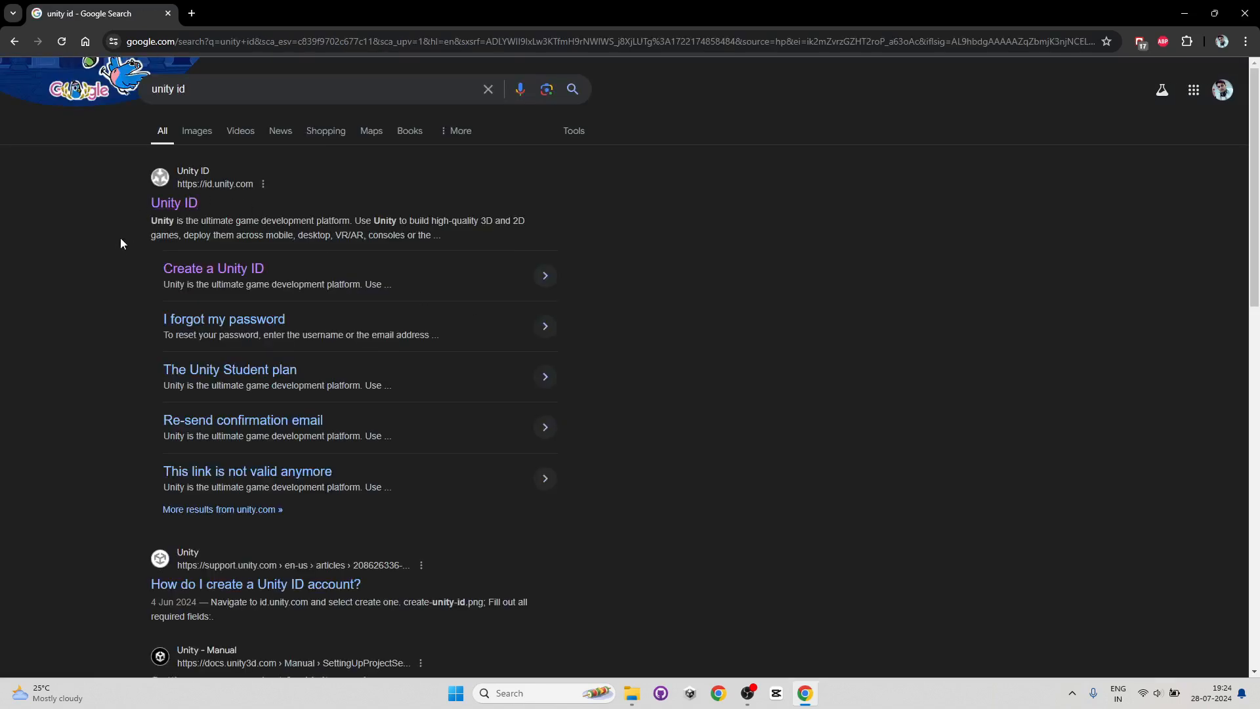
{"action": "middle_click", "coordinate": [240, 276]}
{"action": "left_click", "coordinate": [226, 13]}
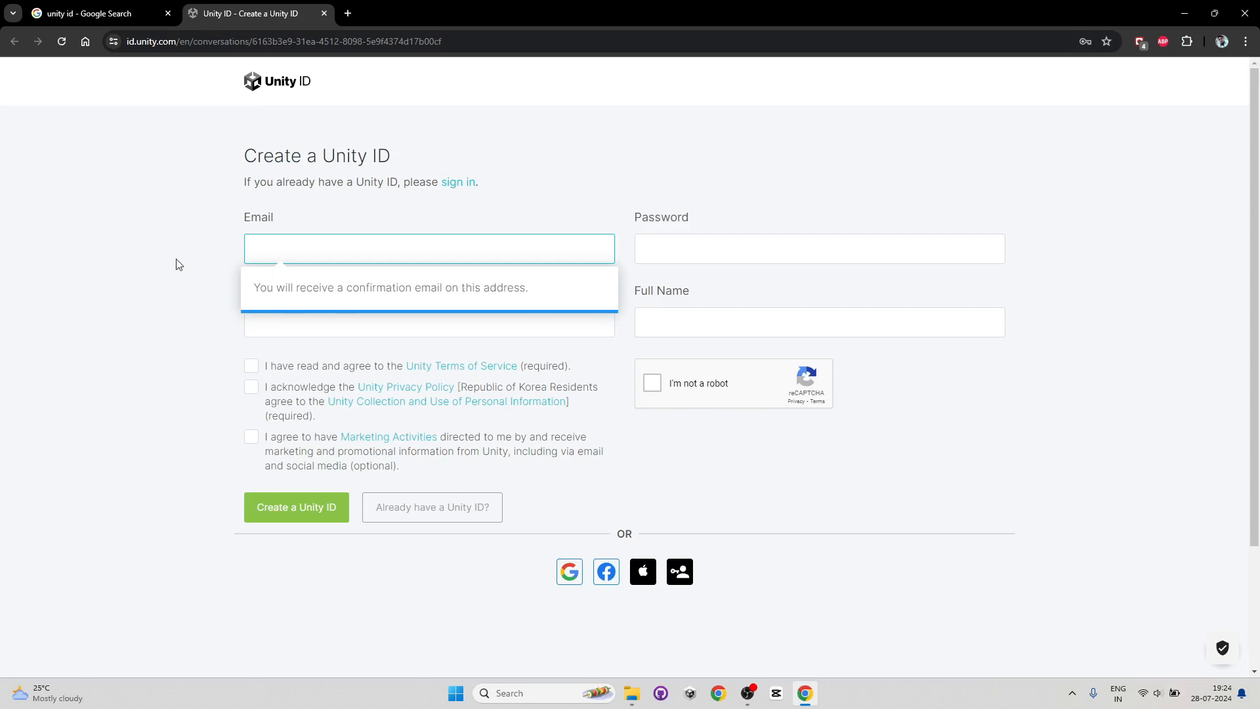
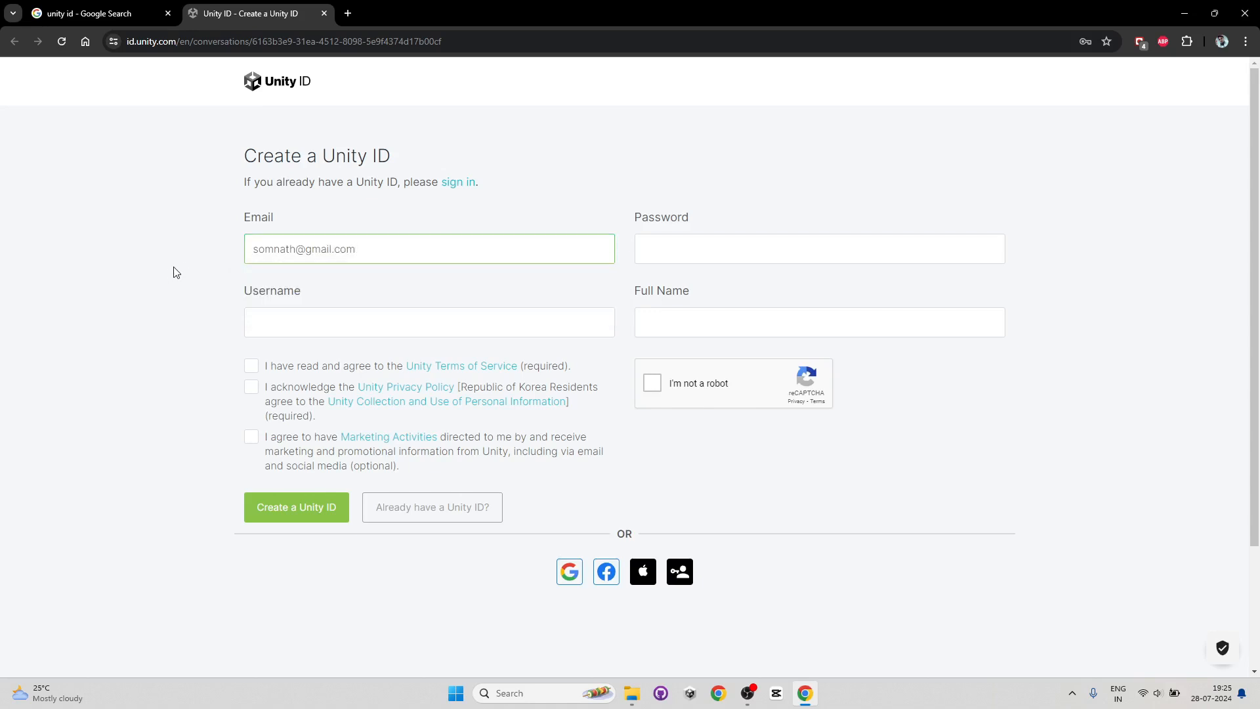
- Enter the account e-mail address in the Create a Unity ID form
{"action": "key", "text": "Tab"}
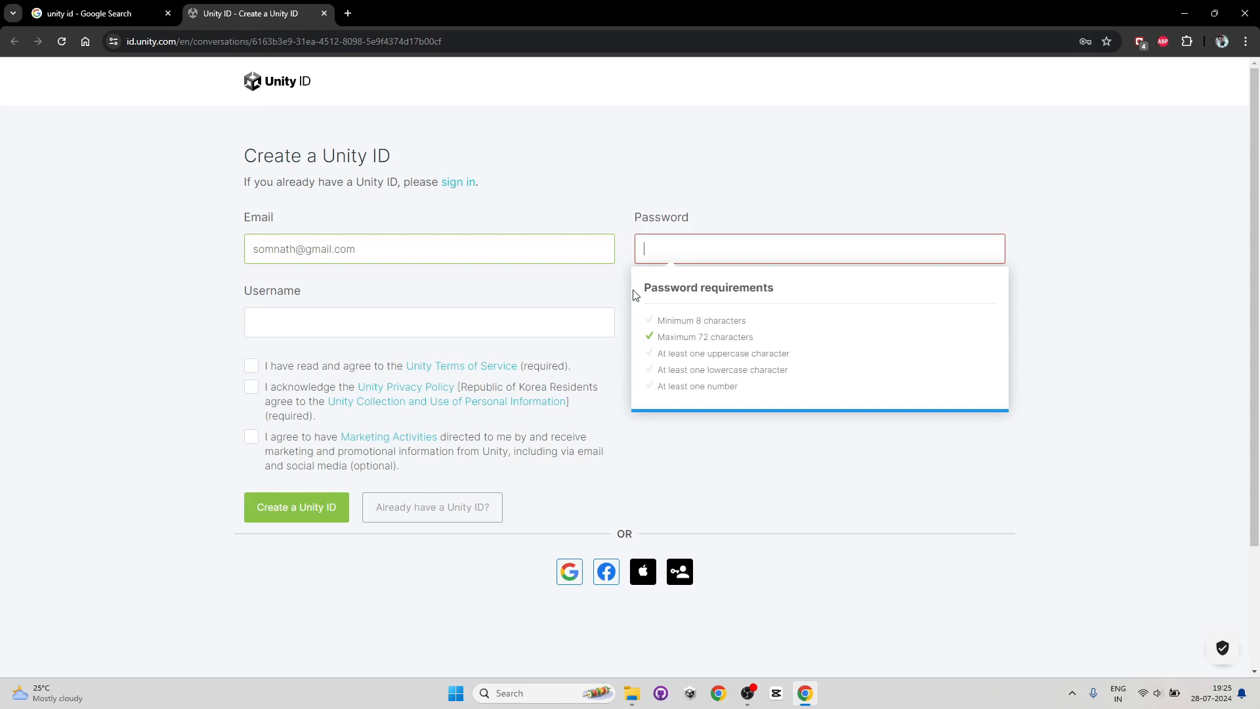
- Enter the account password and a username for the Unity Community profile
{"action": "type", "text": "so"}
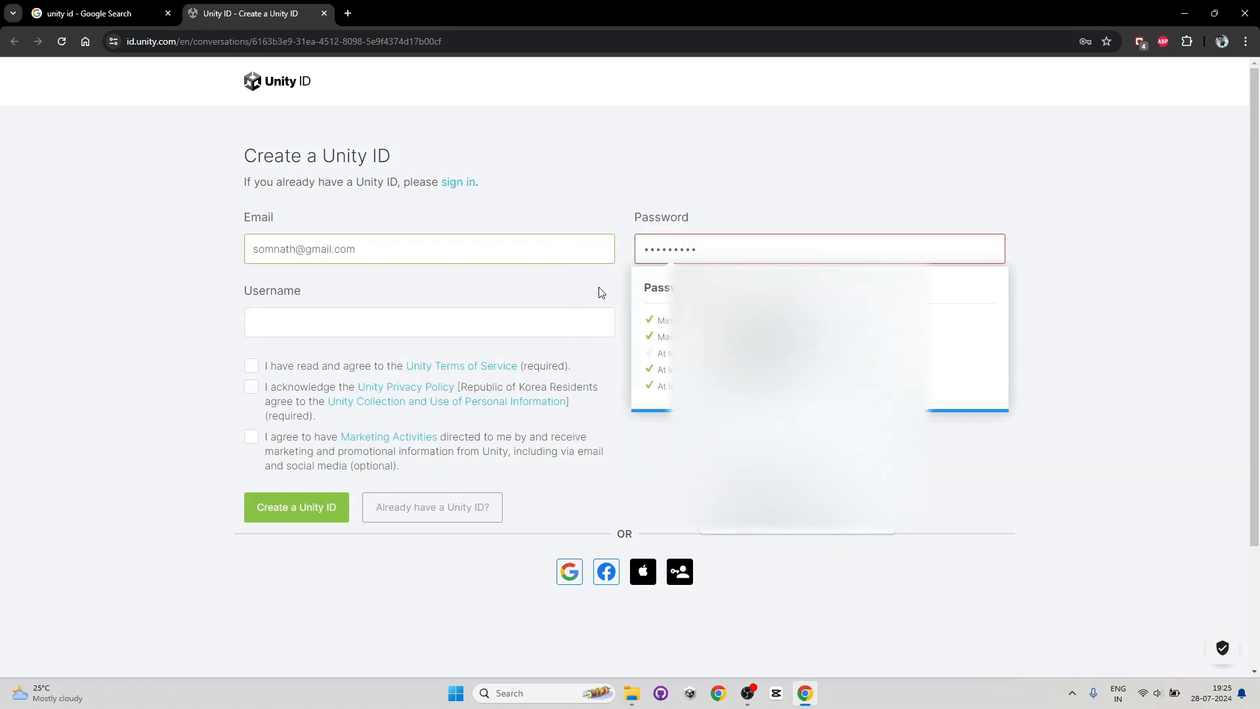
{"action": "key", "text": "Tab"}
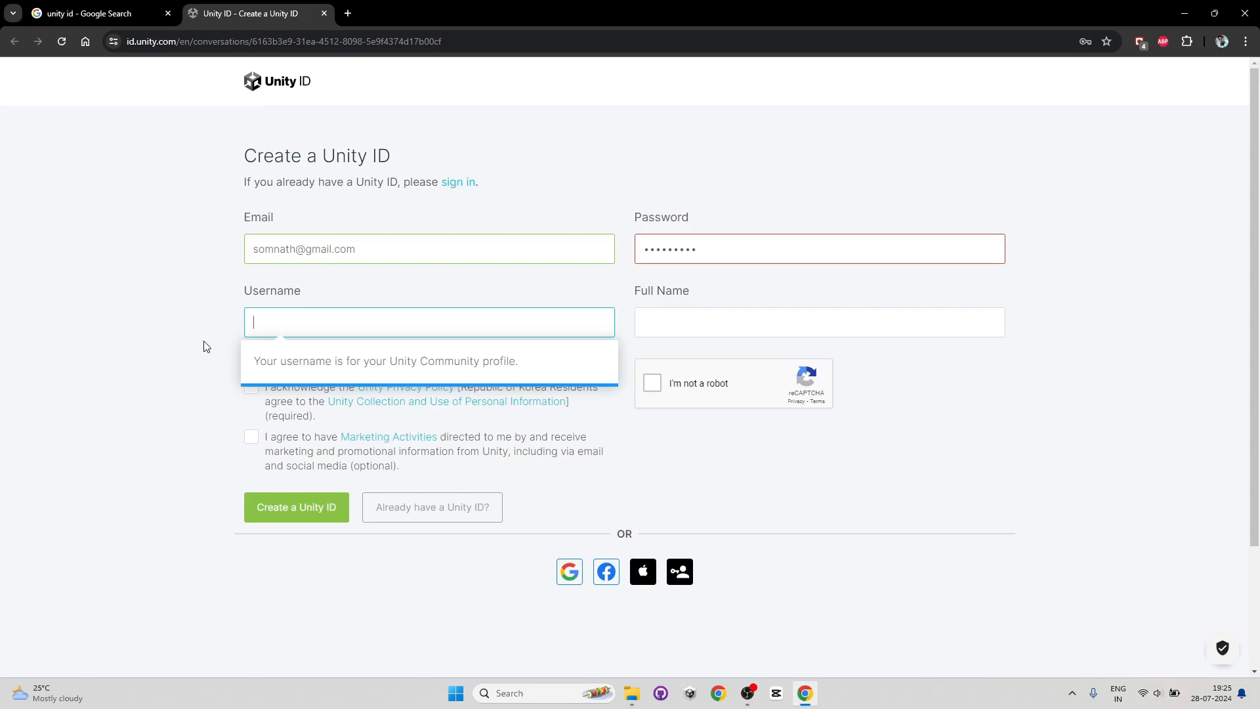
{"action": "type", "text": "somnath234"}
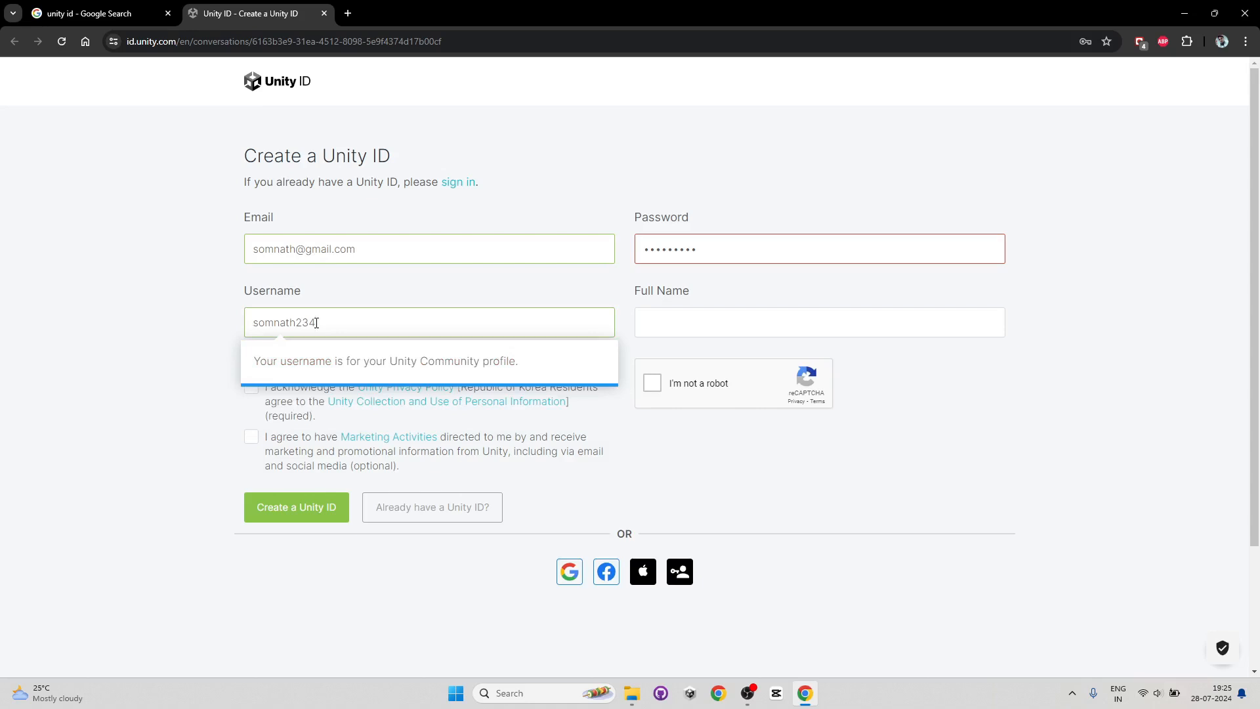
{"action": "key", "text": "Tab"}
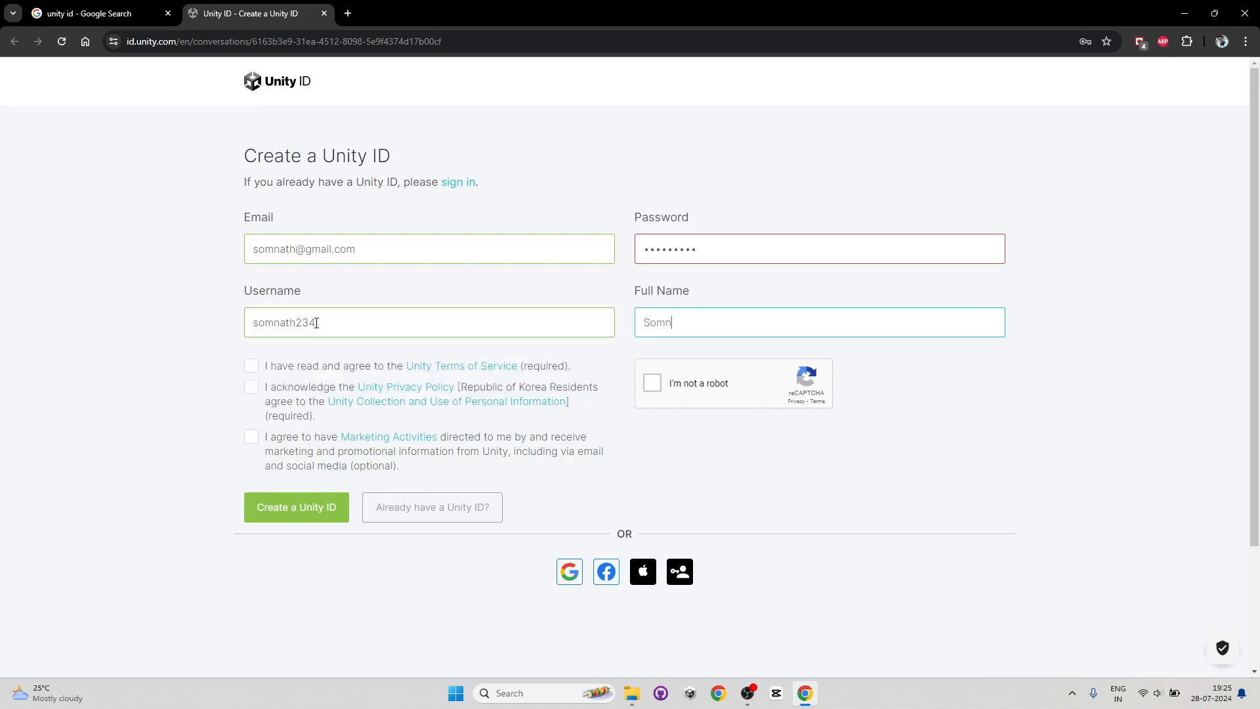
- Fill in the Full Name field with the user's full name
{"action": "left_click", "coordinate": [152, 338]}
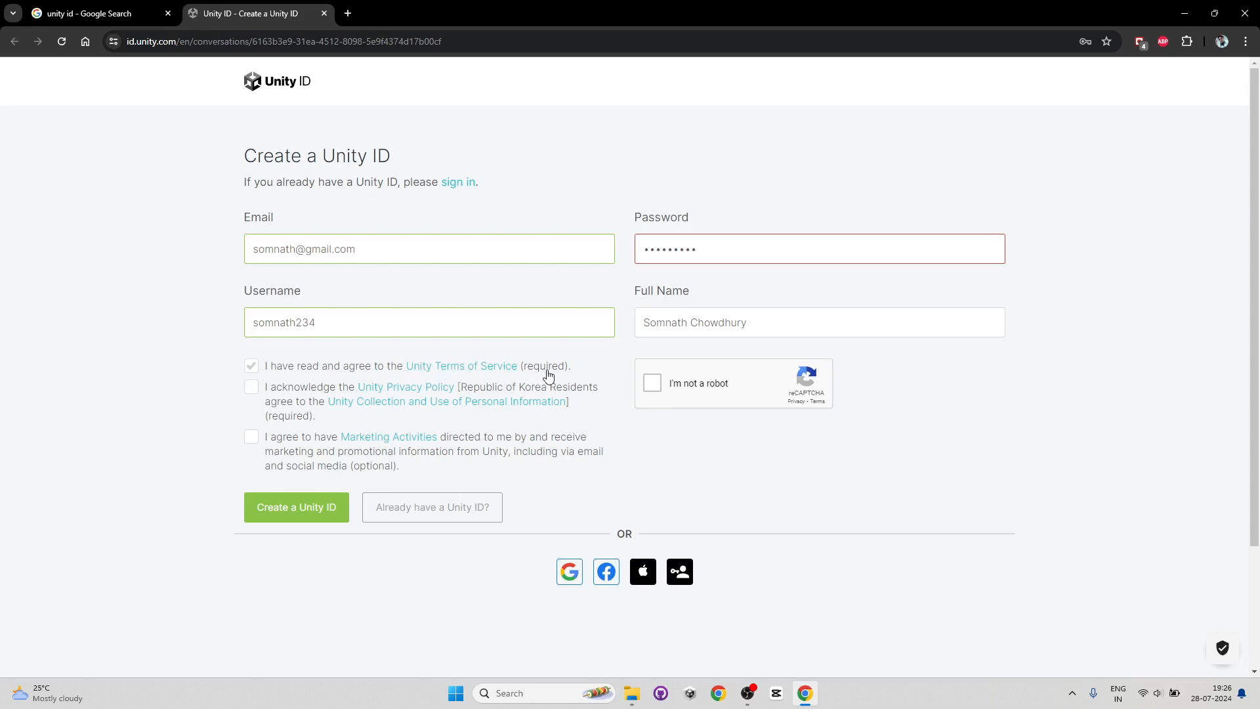
- Agree to the Terms of Service and Privacy Policy checkboxes and start the I'm not a robot check
{"action": "left_click", "coordinate": [251, 366]}
{"action": "left_click", "coordinate": [252, 390]}
{"action": "left_click", "coordinate": [652, 383]}
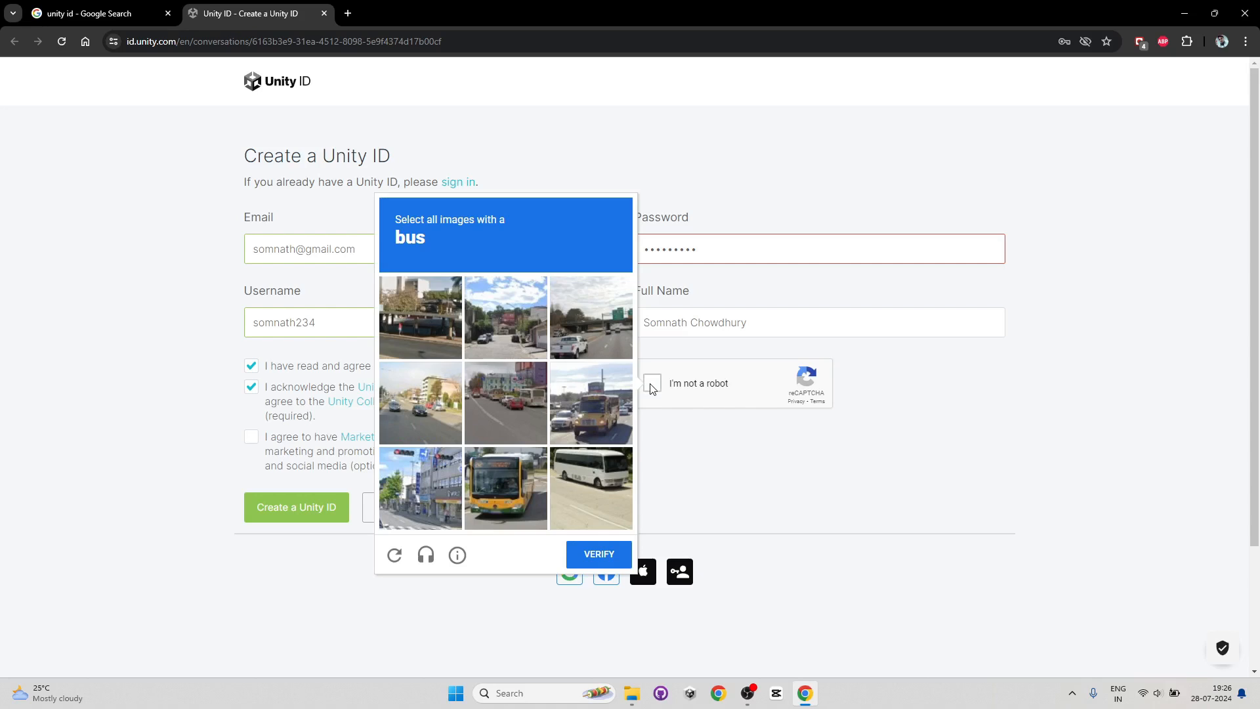
- Select all the bus images in the reCAPTCHA challenge and verify
{"action": "left_click", "coordinate": [508, 492]}
{"action": "left_click", "coordinate": [600, 481]}
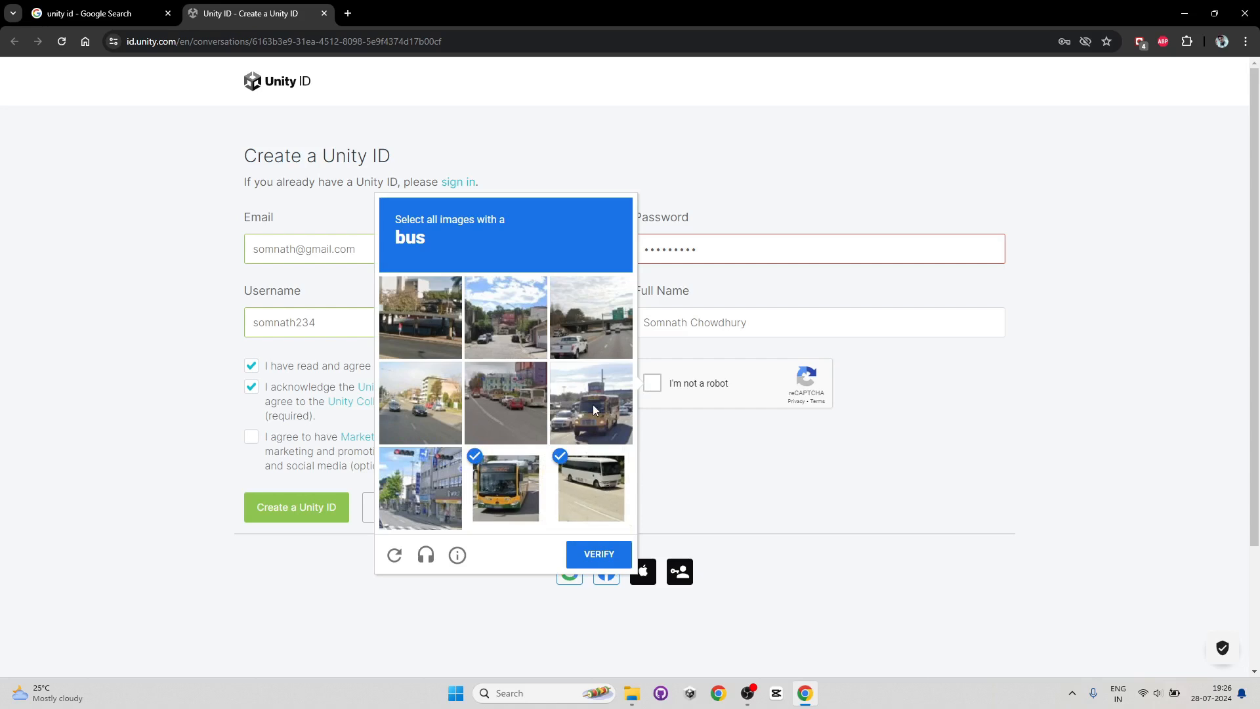
{"action": "left_click", "coordinate": [507, 406]}
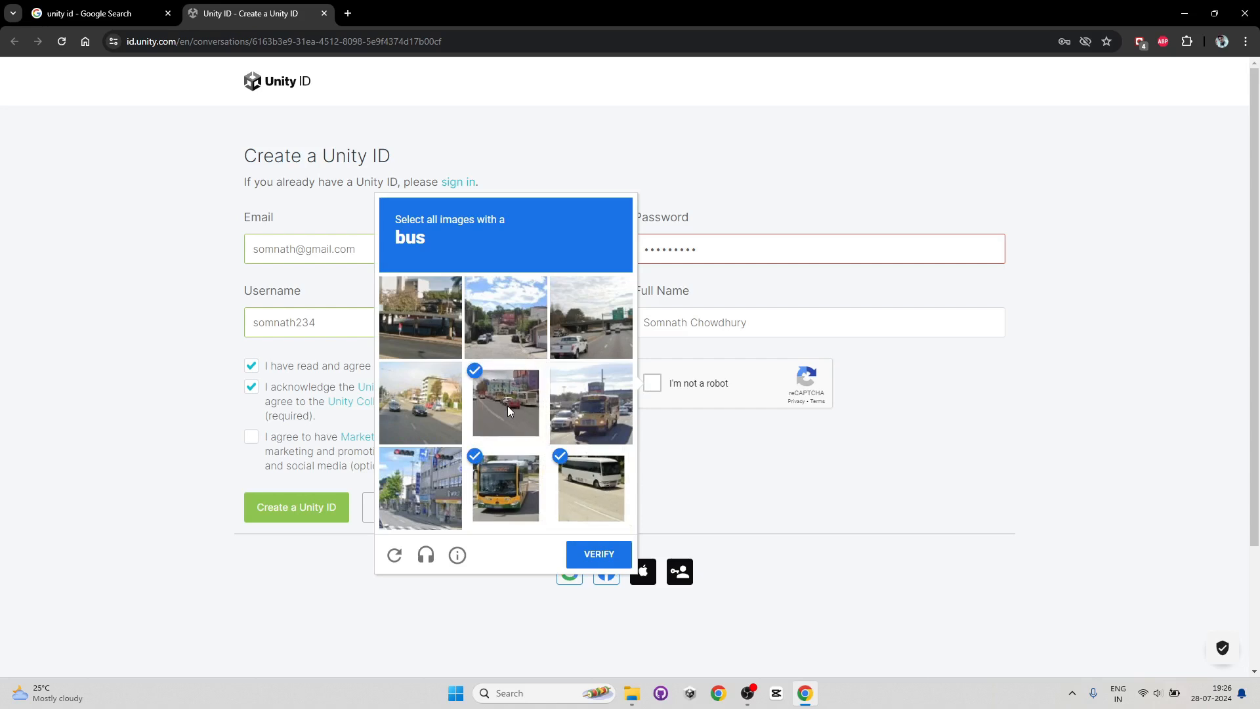
{"action": "left_click", "coordinate": [605, 426]}
{"action": "left_click", "coordinate": [601, 557]}
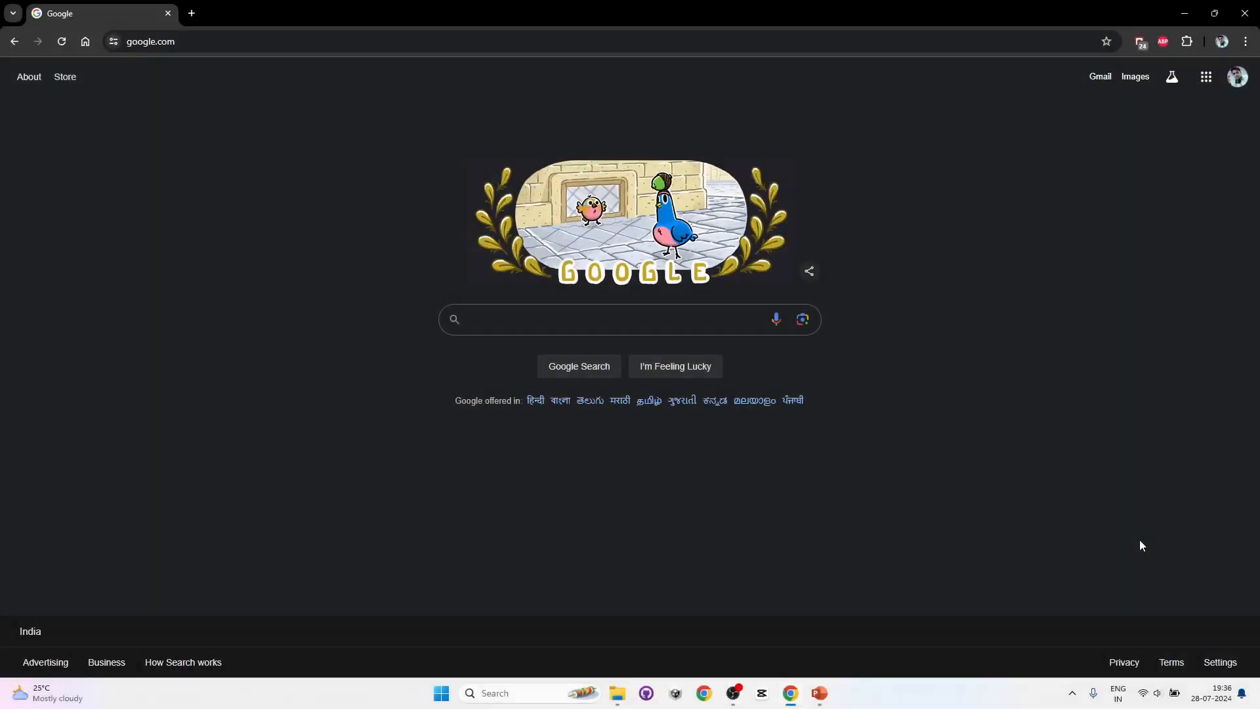
- Search Google for Unity Hub
{"action": "left_click", "coordinate": [490, 319]}
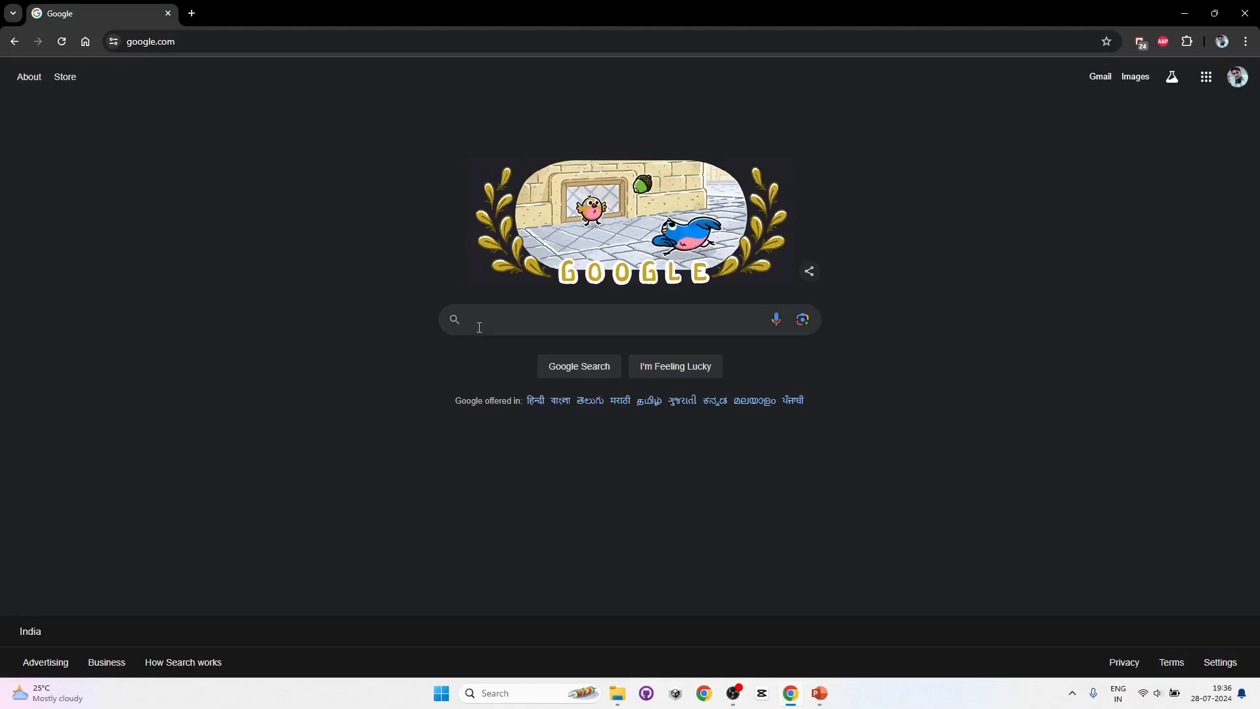
{"action": "type", "text": "Unity"}
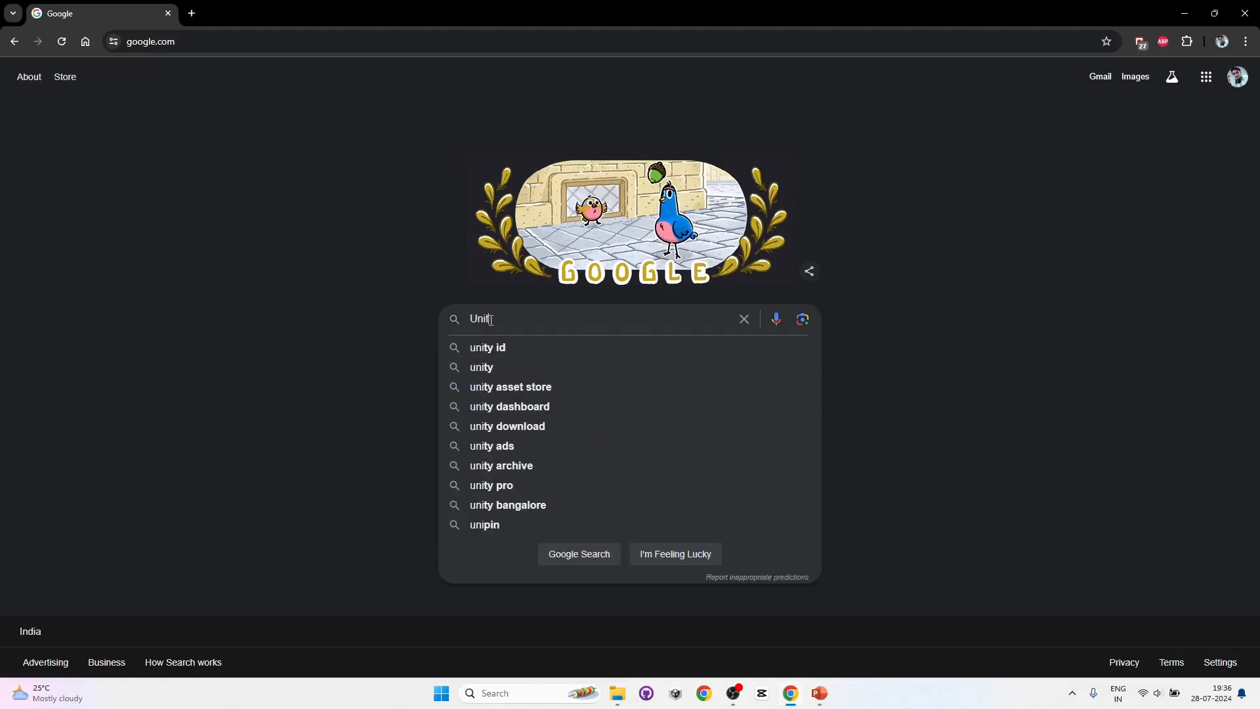
{"action": "type", "text": " Hub"}
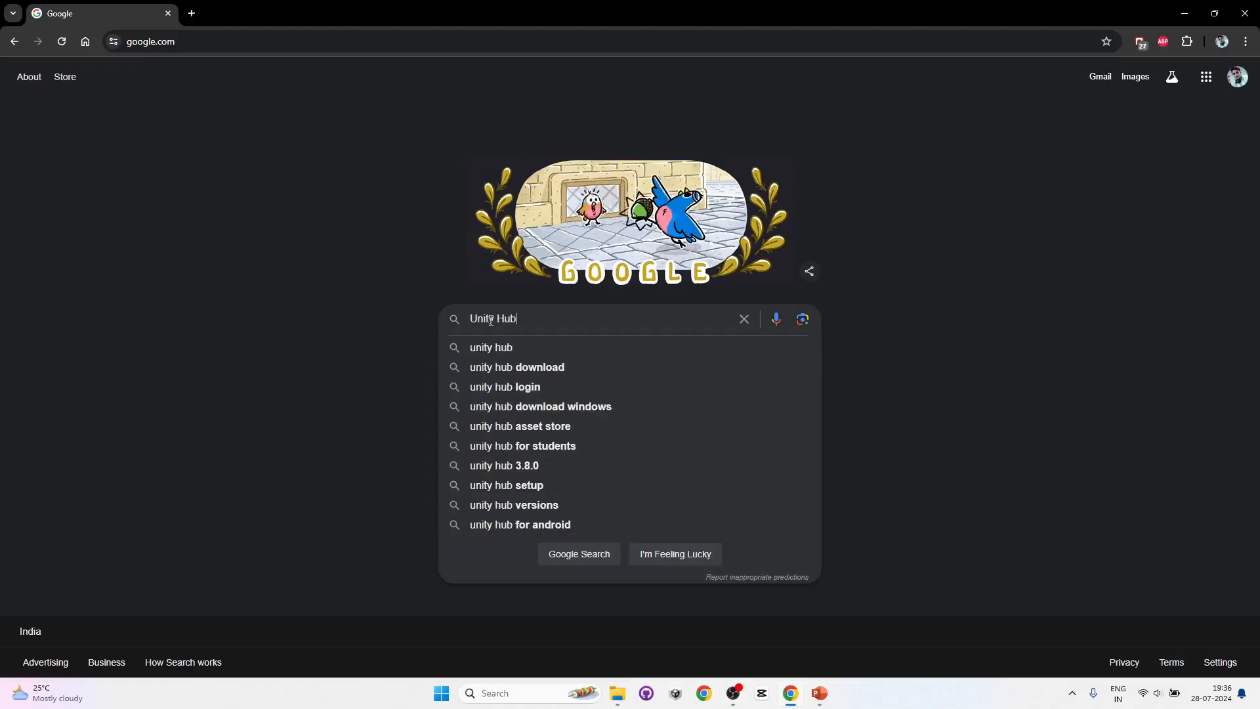
{"action": "key", "text": "Return"}
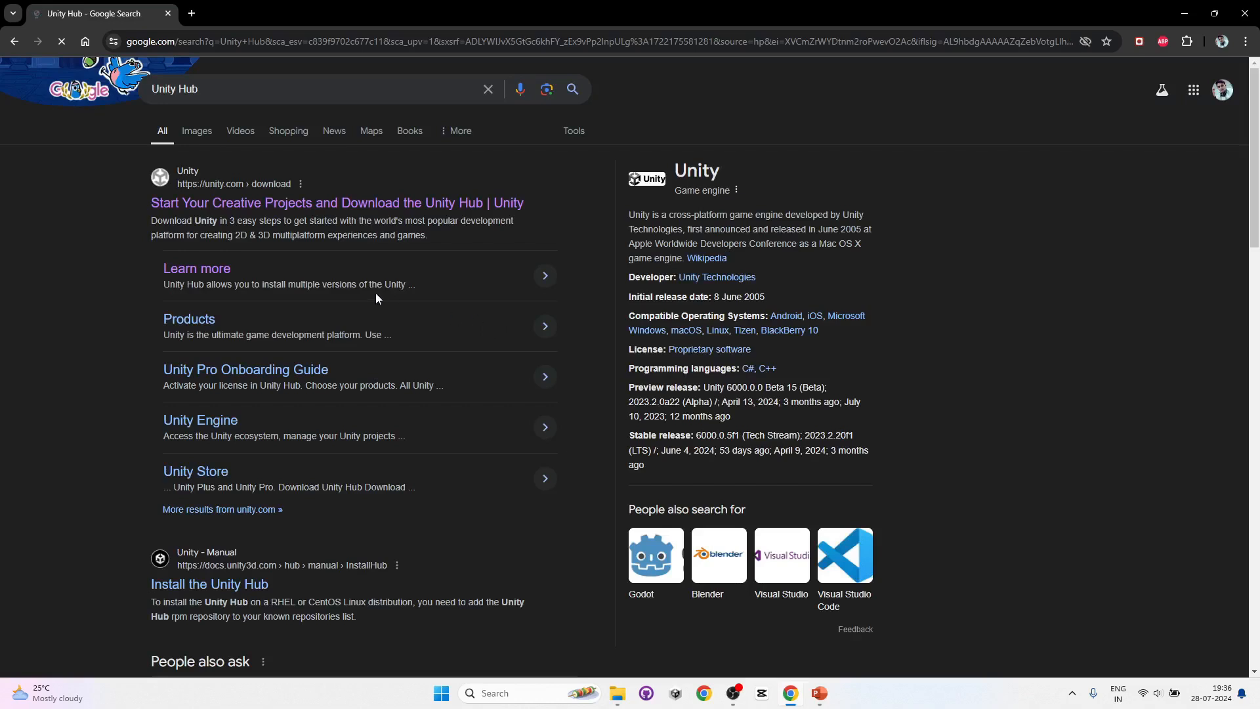
- Open the Unity download page in a new tab and download the Unity Hub installer for Windows
{"action": "middle_click", "coordinate": [239, 205]}
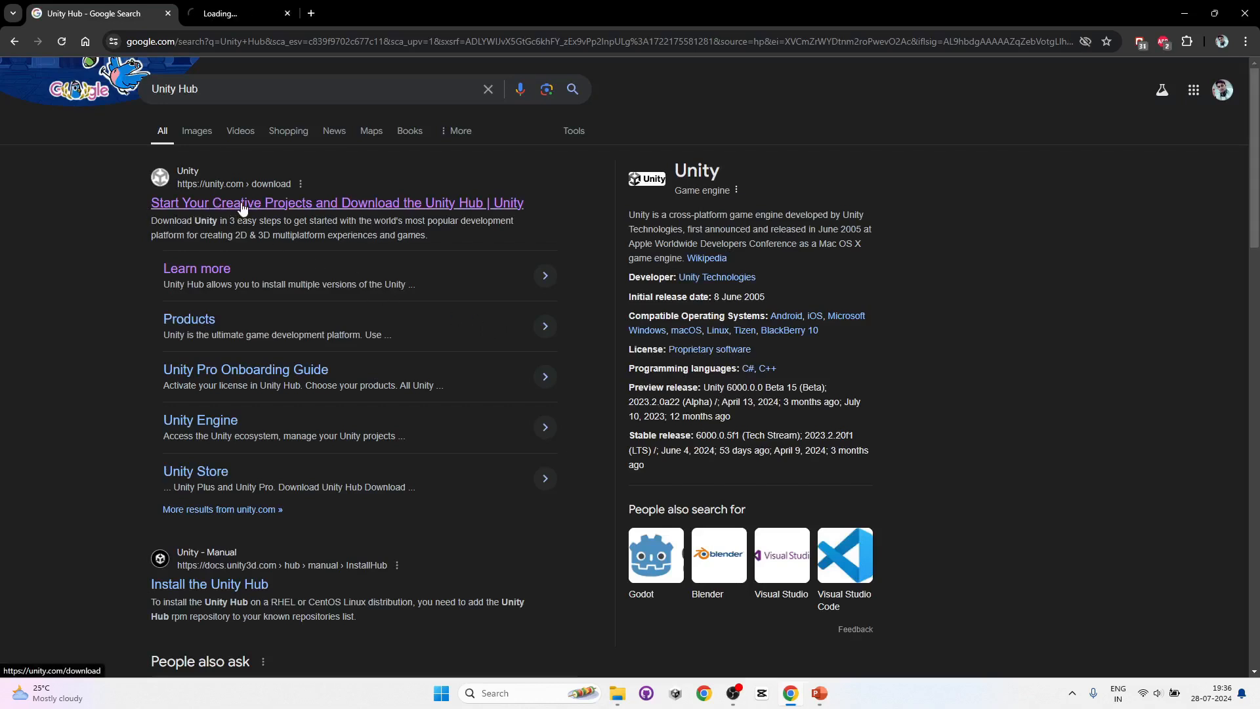
{"action": "left_click", "coordinate": [251, 18]}
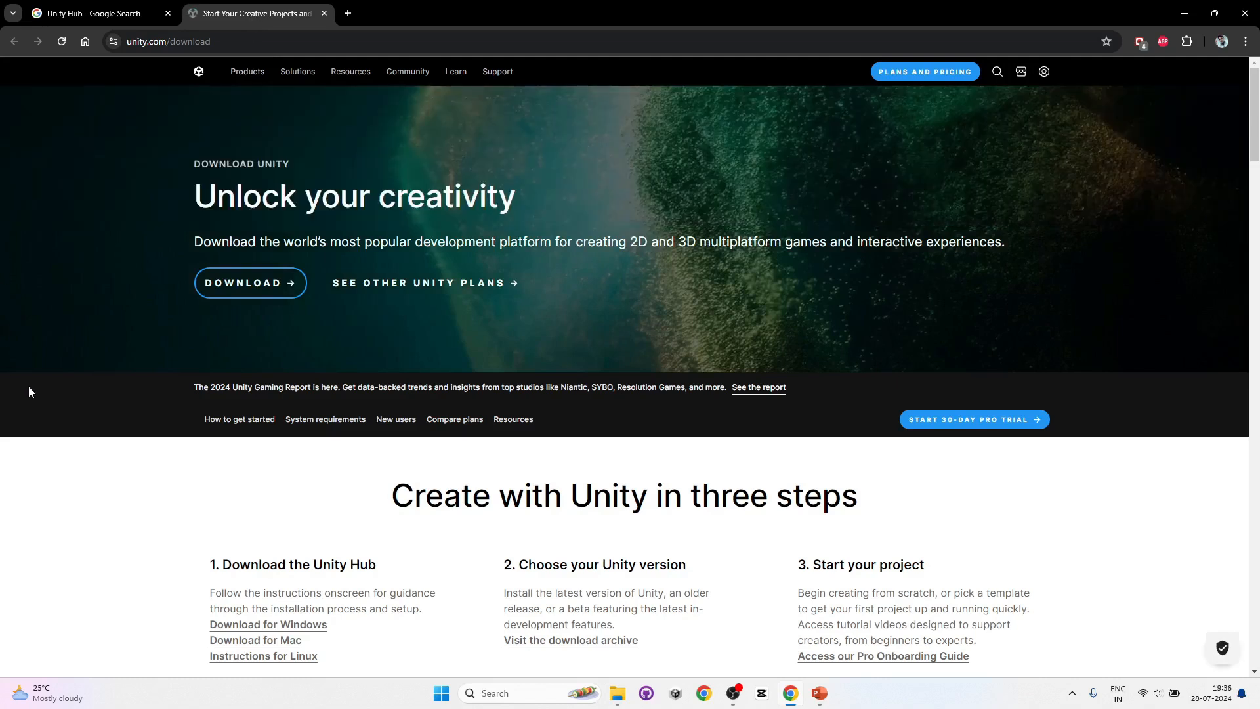
{"action": "scroll", "coordinate": [92, 398], "scroll_direction": "down", "scroll_amount": 2}
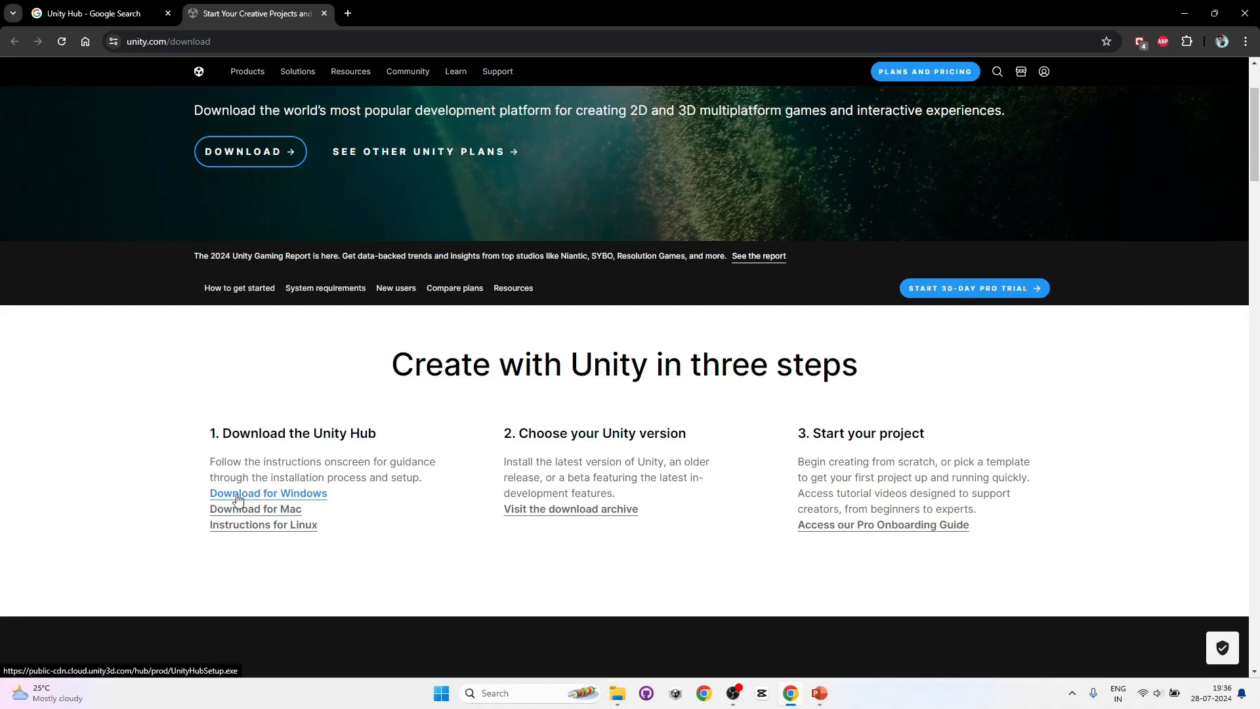
{"action": "left_click", "coordinate": [316, 500]}
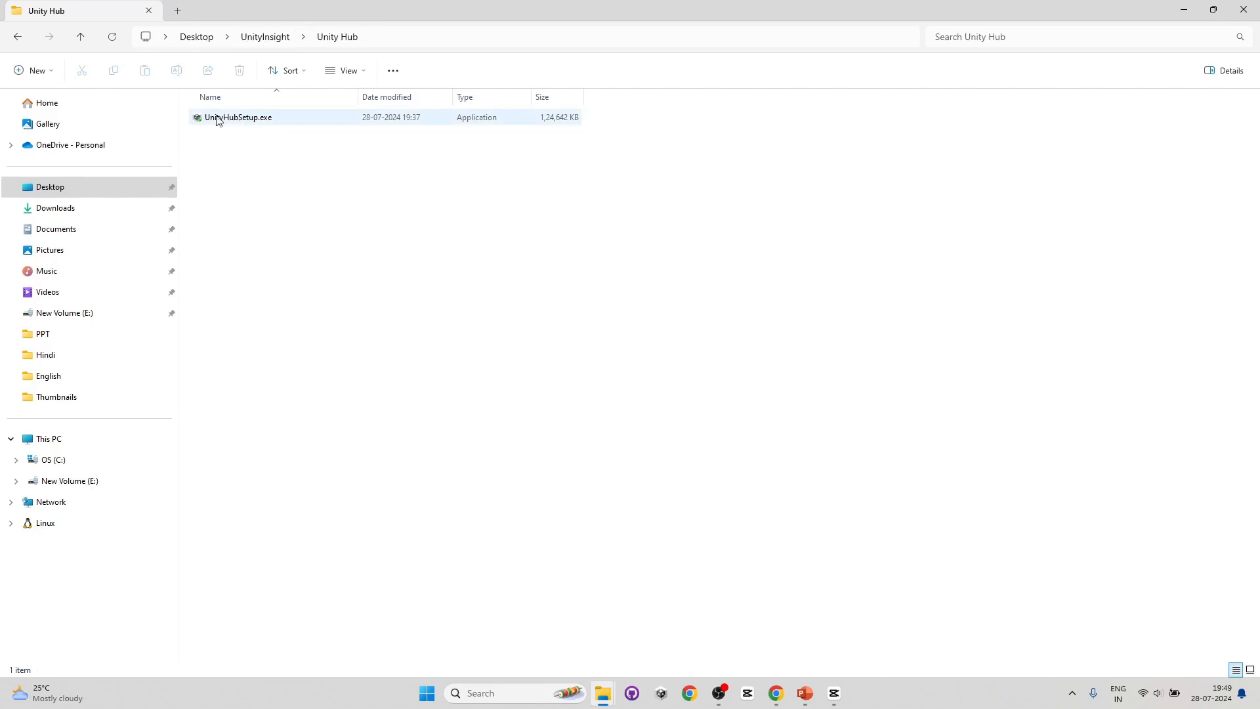
- Run UnityHubSetup.exe and accept the Unity Terms of Service license agreement
{"action": "double_click", "coordinate": [253, 121]}
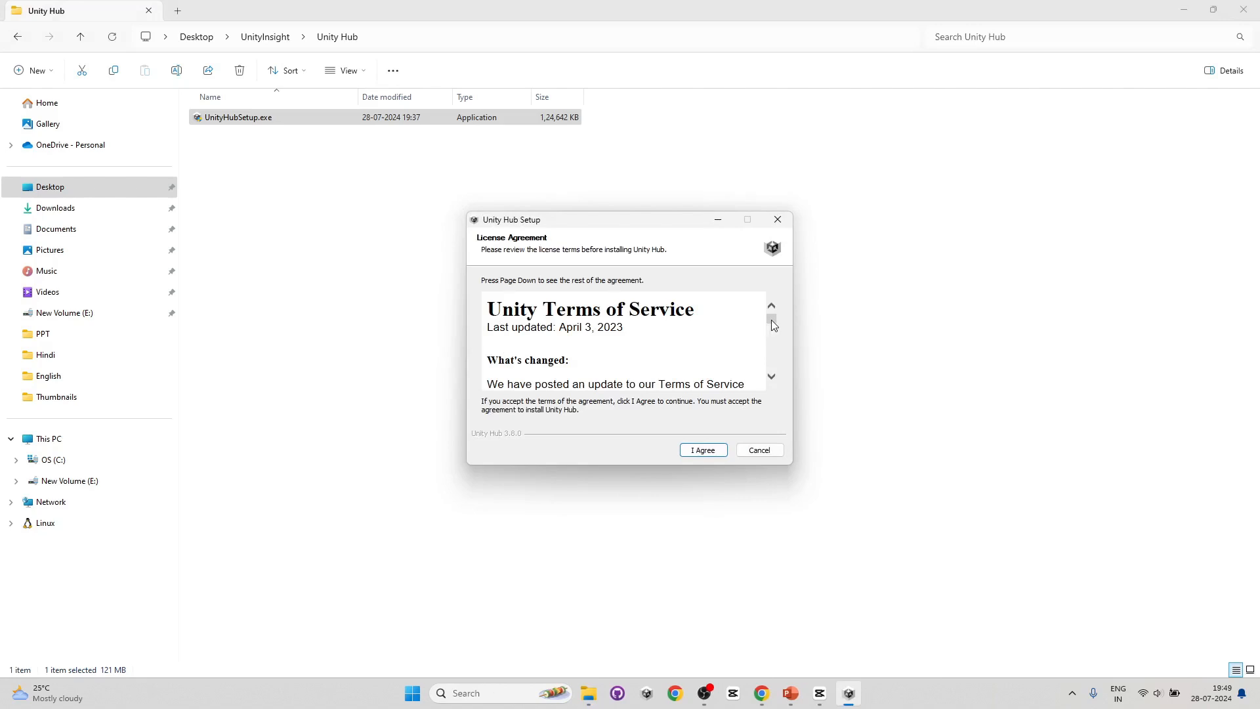
{"action": "left_click_drag", "start_coordinate": [770, 320], "coordinate": [773, 371]}
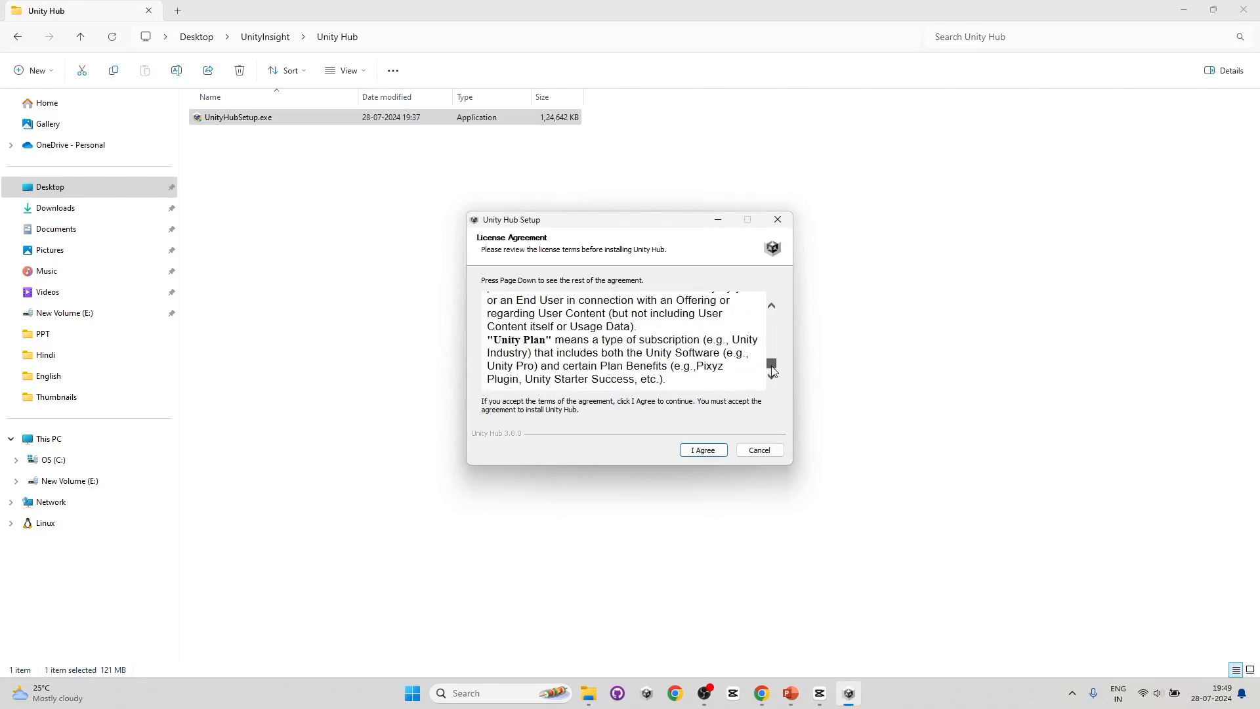
{"action": "left_click", "coordinate": [703, 450]}
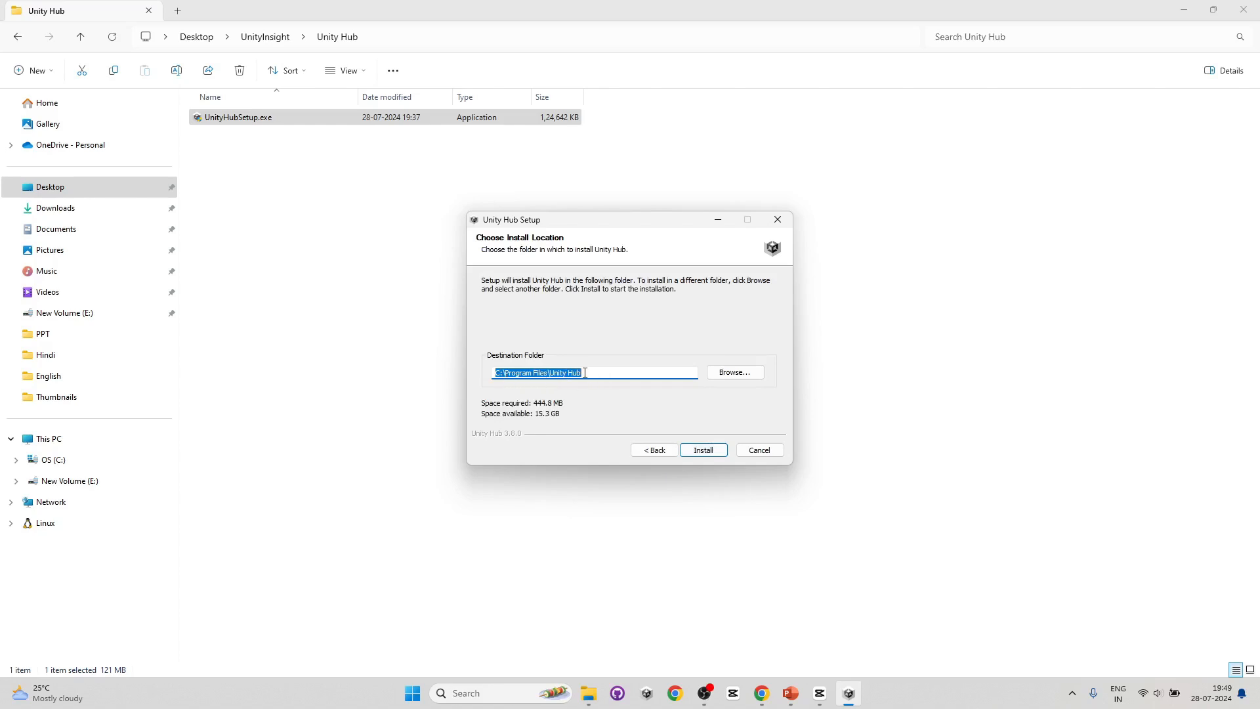
- Install Unity Hub to C:\Program Files\Unity Hub\ and finish setup with Run Unity Hub enabled
{"action": "left_click", "coordinate": [750, 375]}
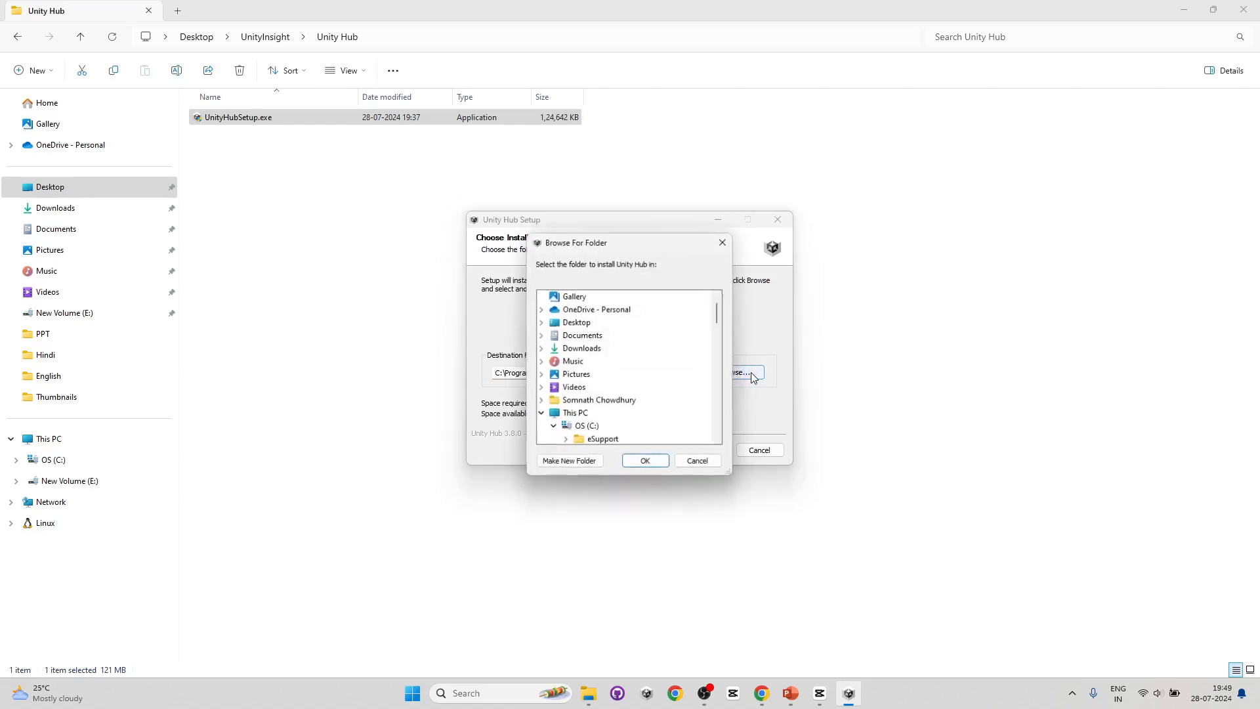
{"action": "scroll", "coordinate": [623, 380], "scroll_direction": "down", "scroll_amount": 2}
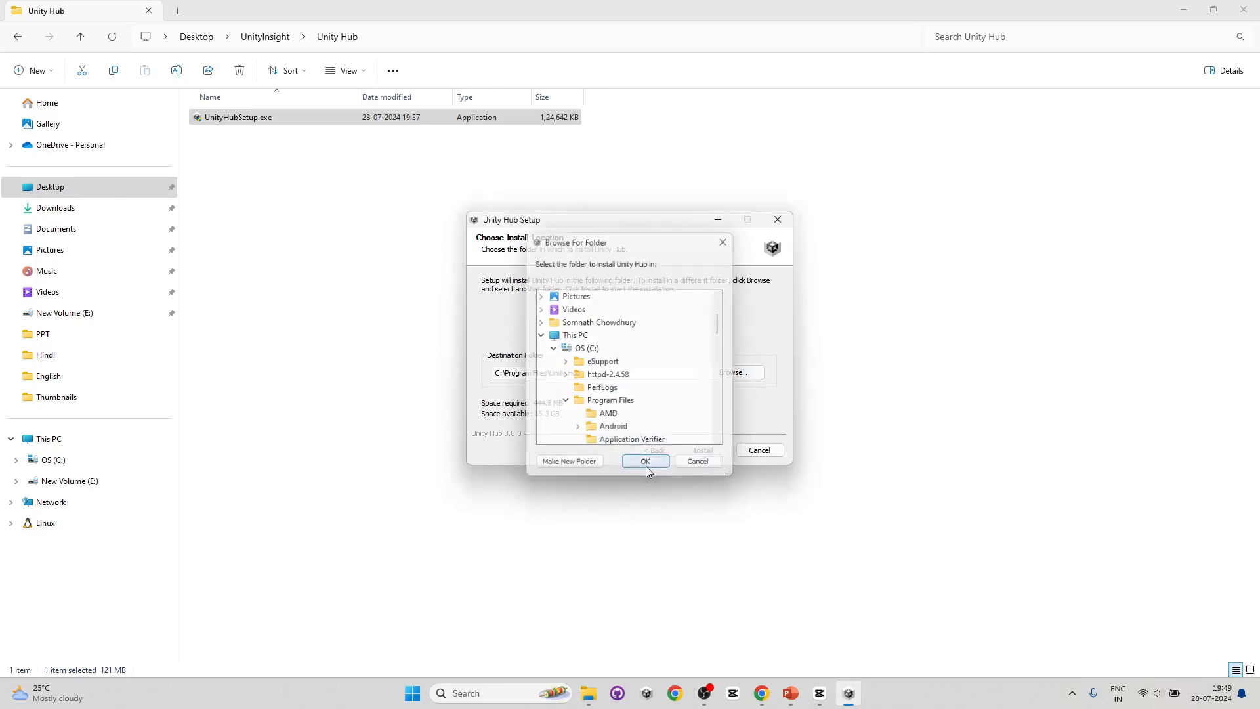
{"action": "left_click", "coordinate": [646, 463]}
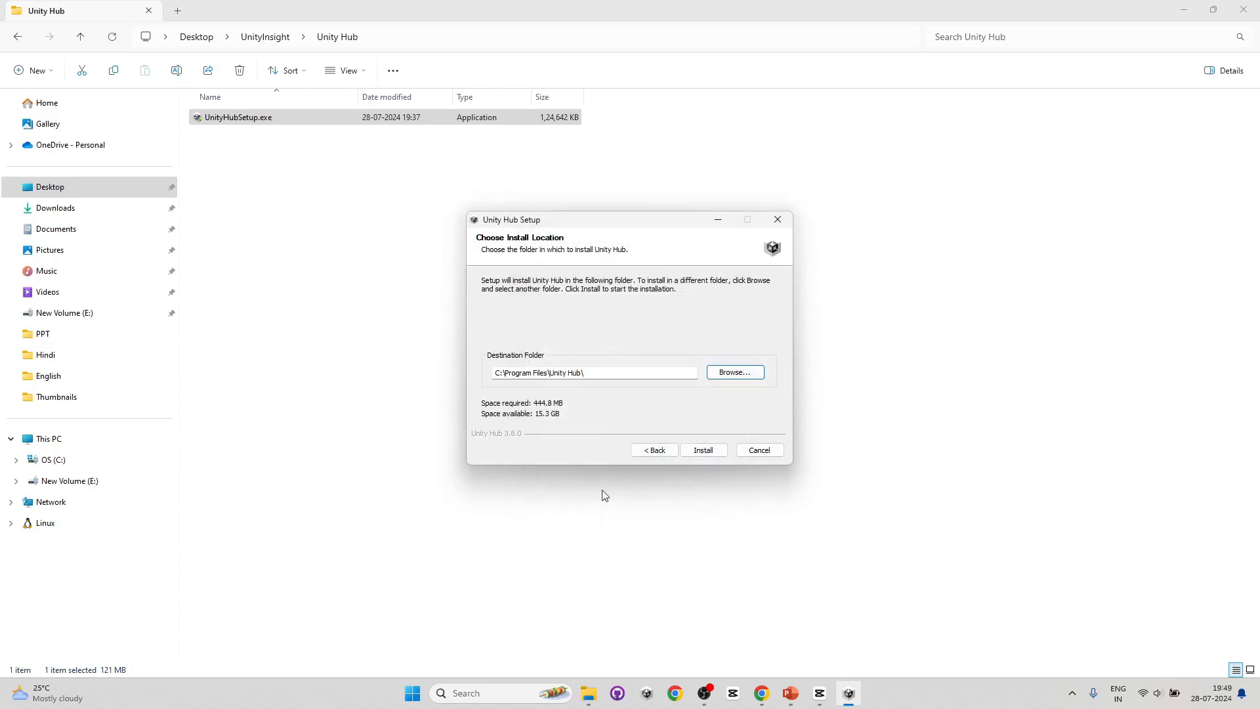
{"action": "left_click", "coordinate": [703, 450]}
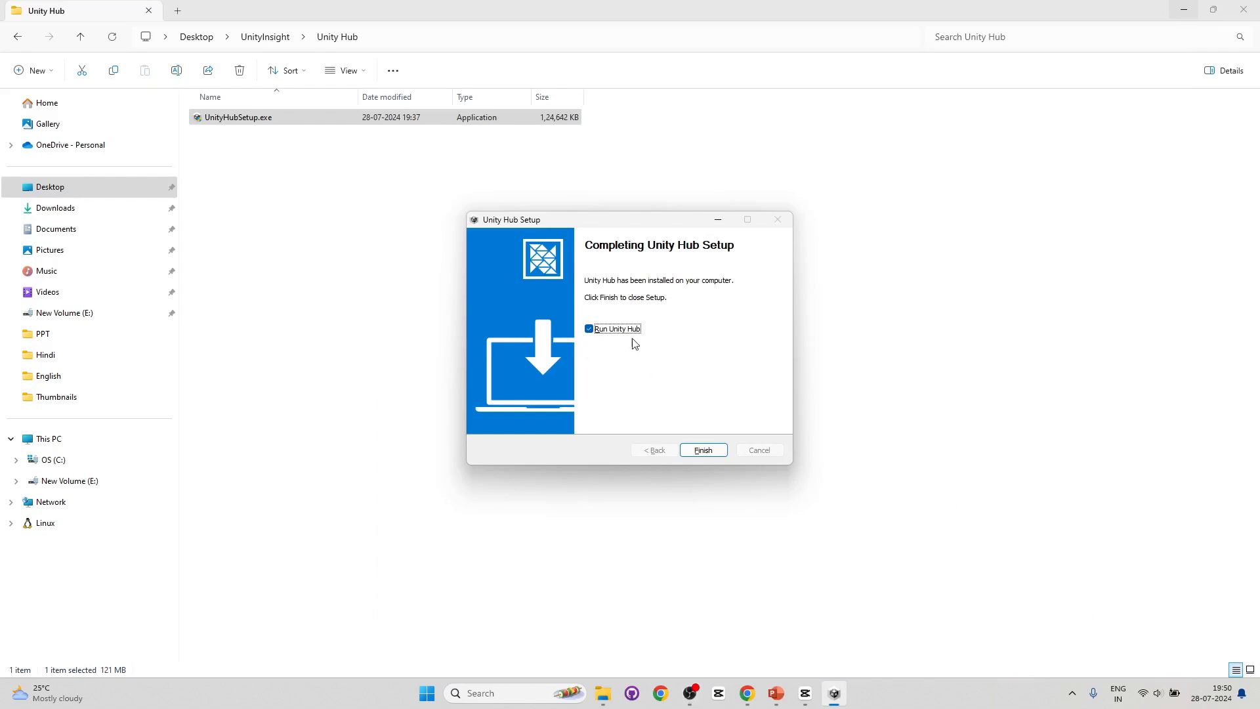
{"action": "left_click", "coordinate": [708, 452]}
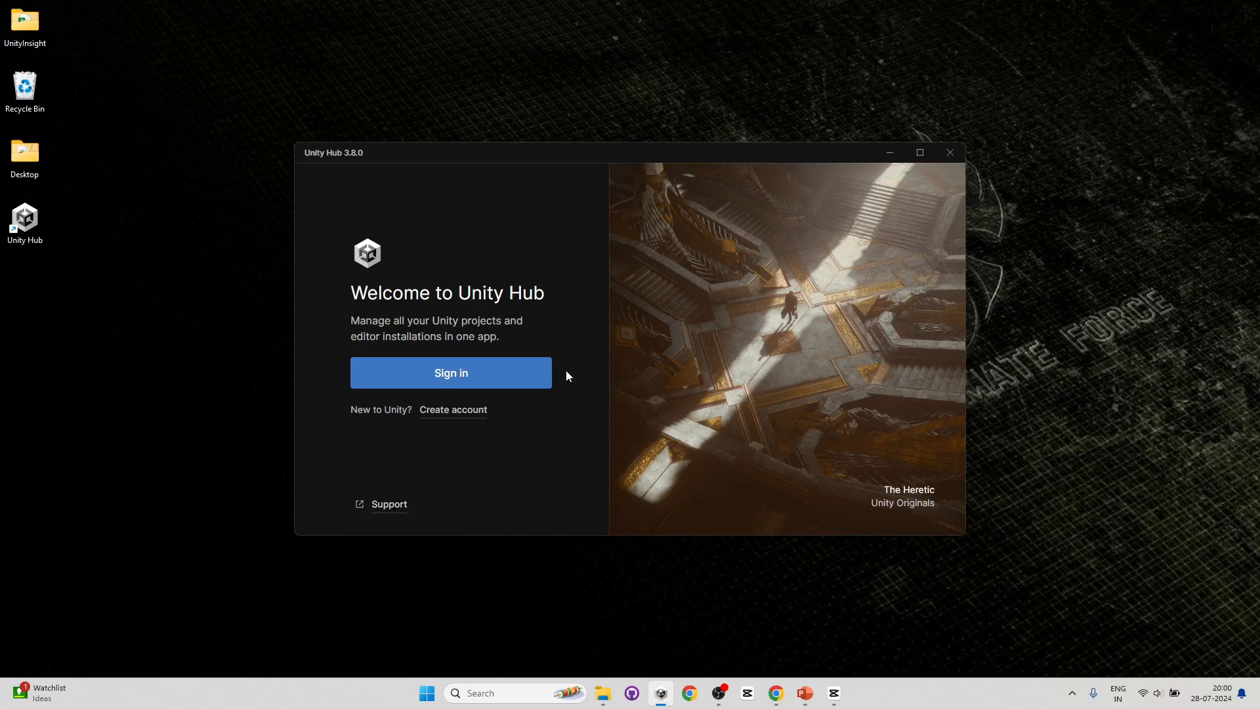
- Sign in to Unity Hub through the browser, return to Unity Hub, and agree to the Get Unity Personal license terms
{"action": "left_click", "coordinate": [476, 383]}
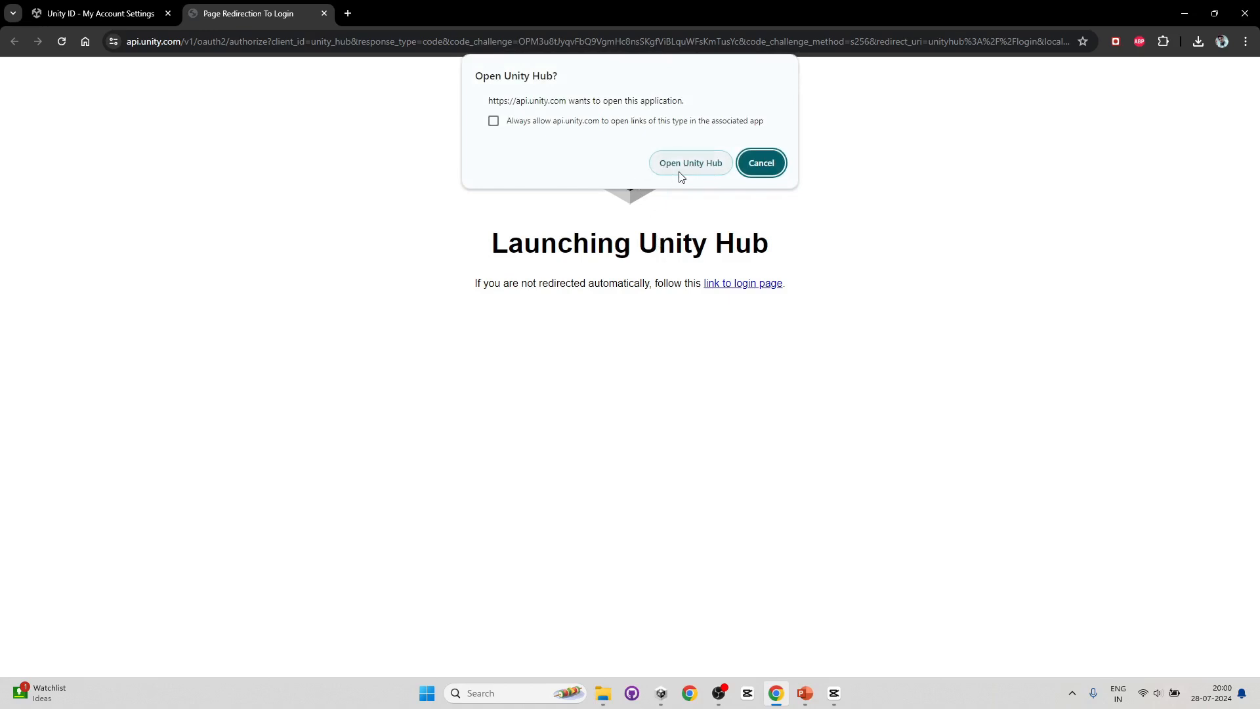
{"action": "left_click", "coordinate": [82, 10]}
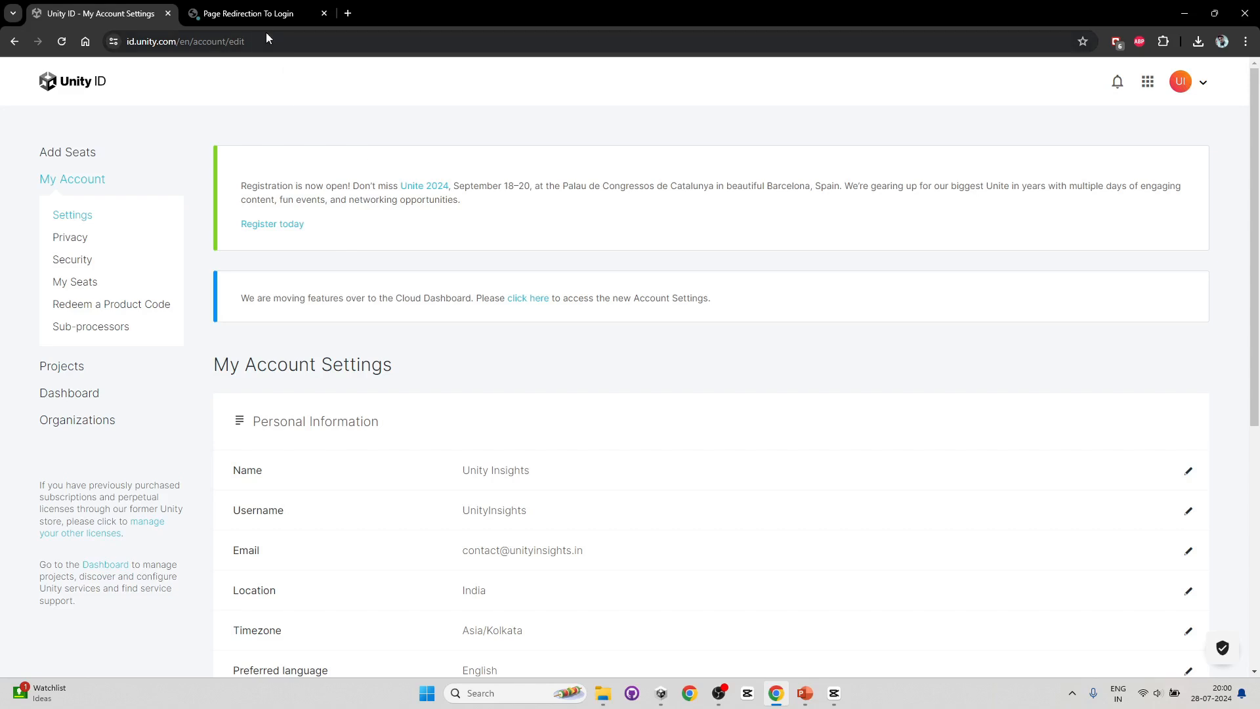
{"action": "left_click", "coordinate": [230, 15]}
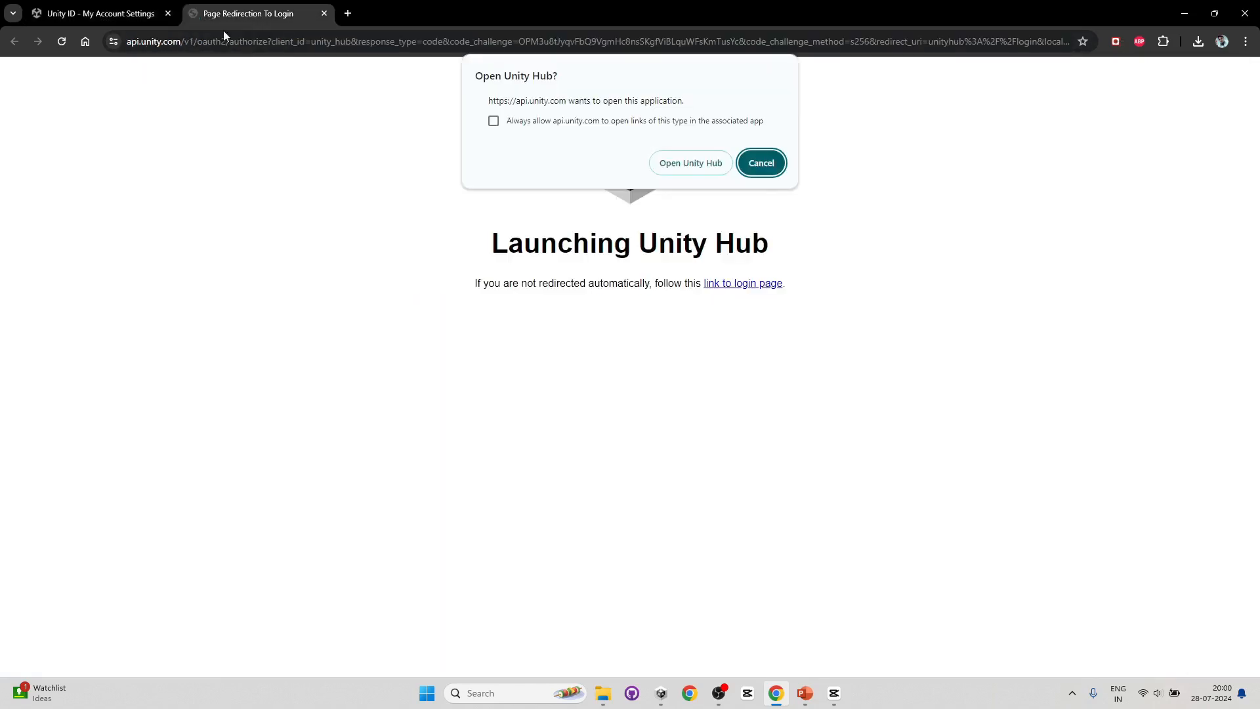
{"action": "left_click", "coordinate": [696, 168]}
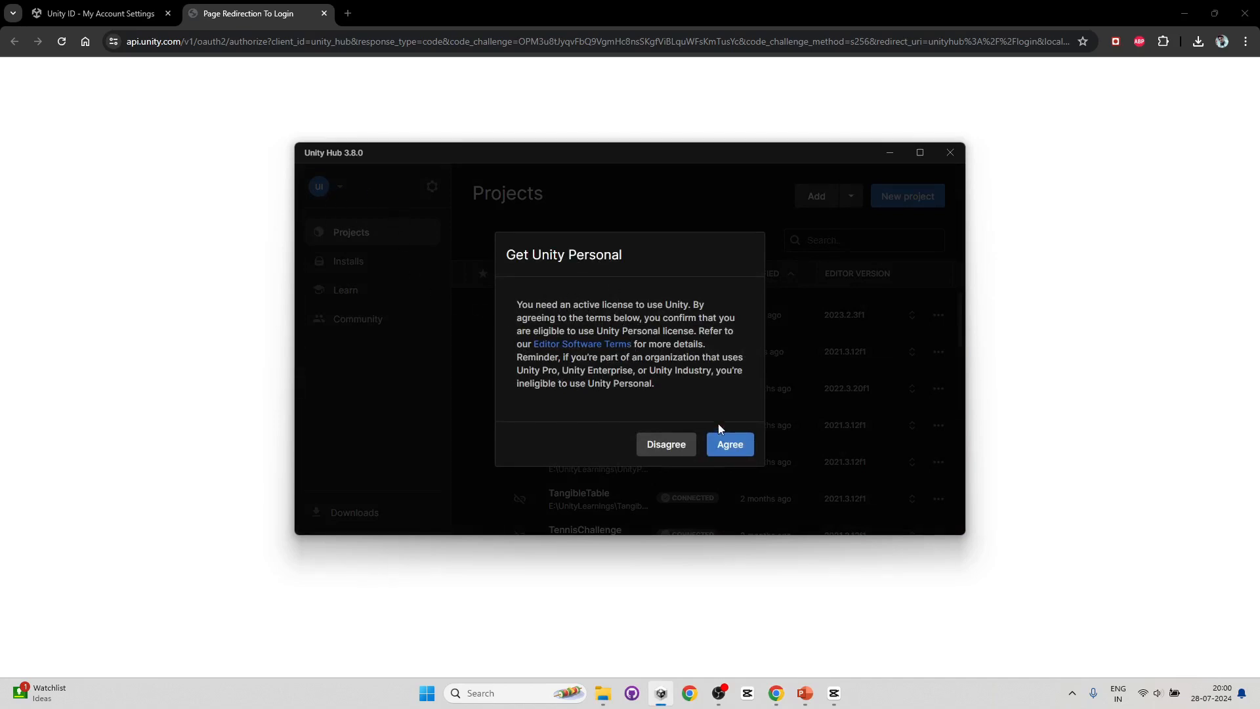
{"action": "left_click", "coordinate": [729, 445]}
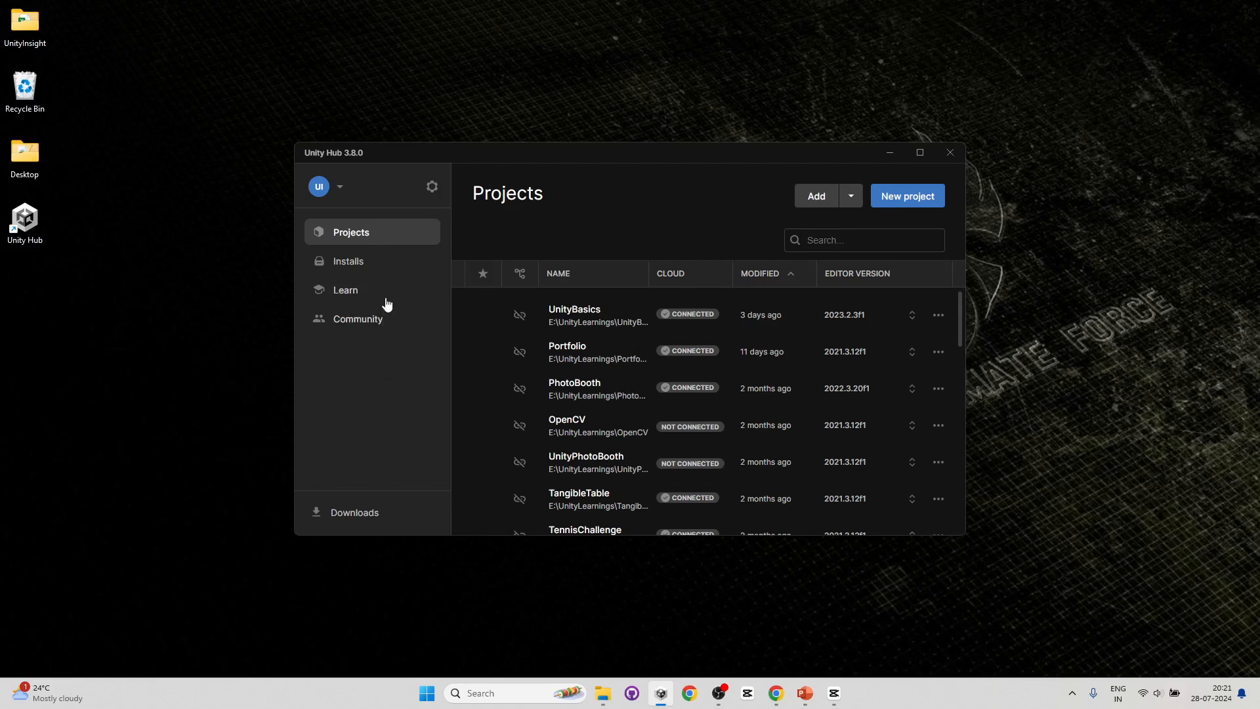
- Review the account menu and each Preferences section: Projects, Installs, Appearance, Licenses, Privacy and Advanced
{"action": "left_click", "coordinate": [323, 194]}
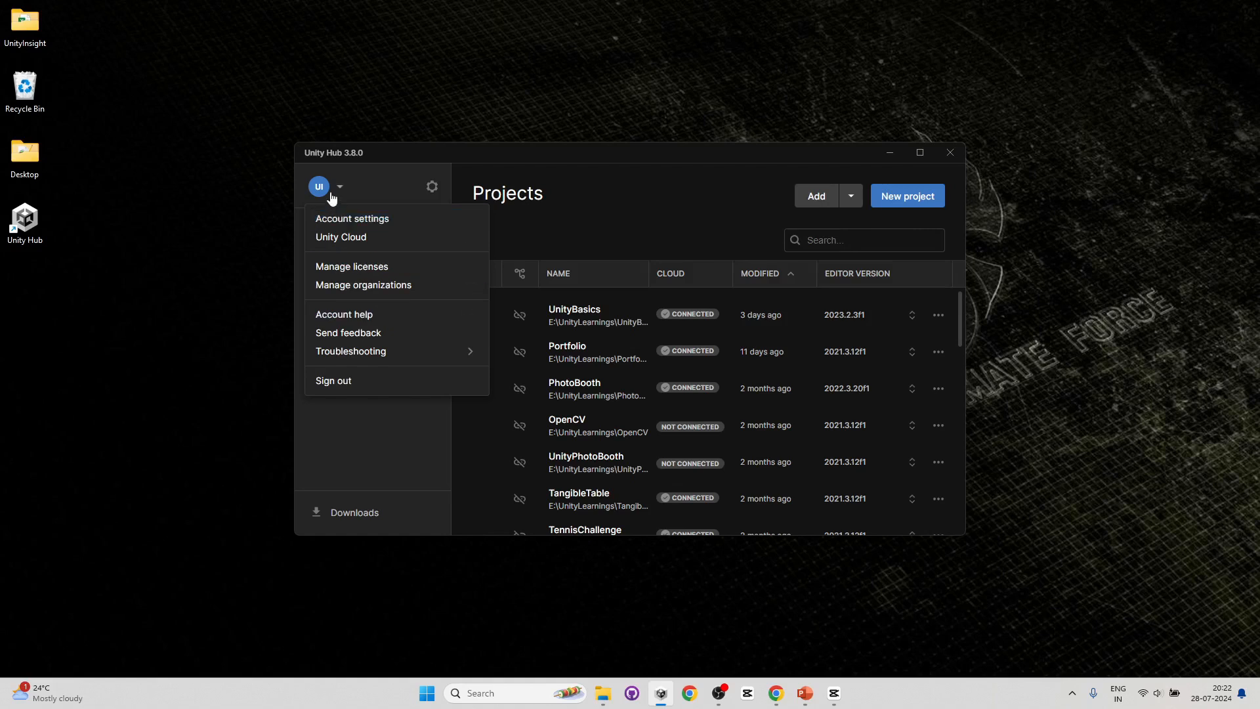
{"action": "left_click", "coordinate": [338, 450]}
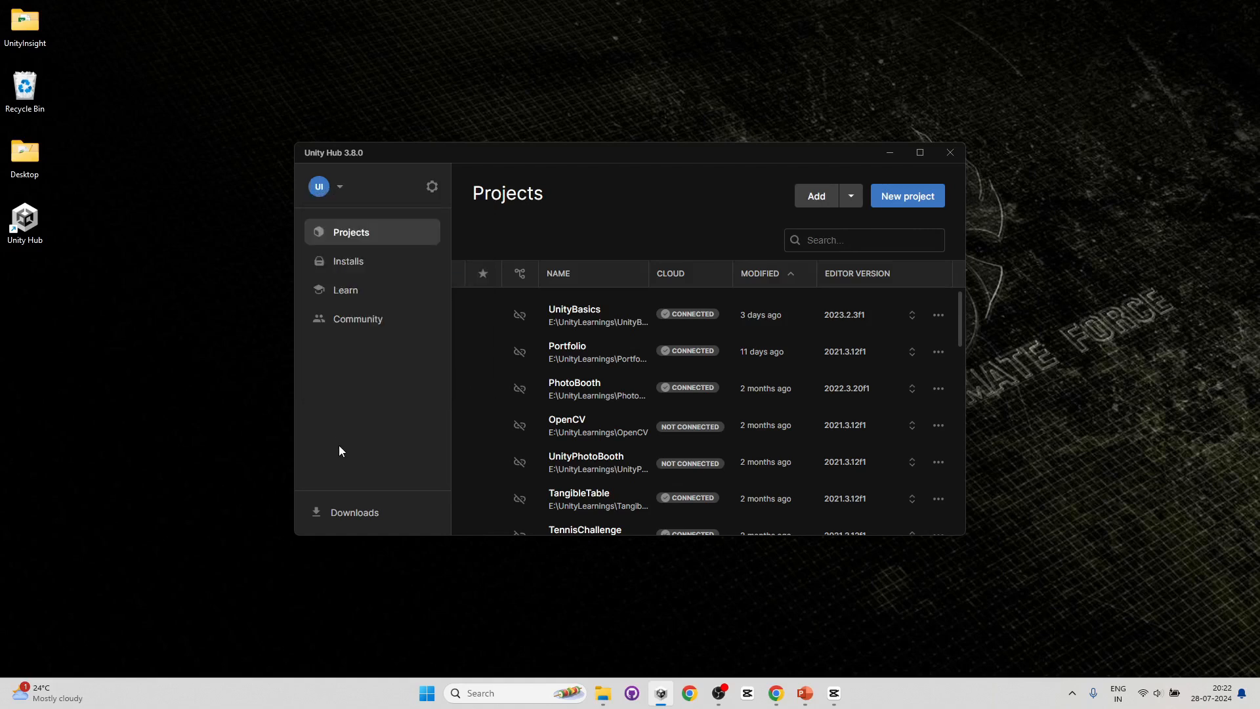
{"action": "left_click", "coordinate": [433, 188]}
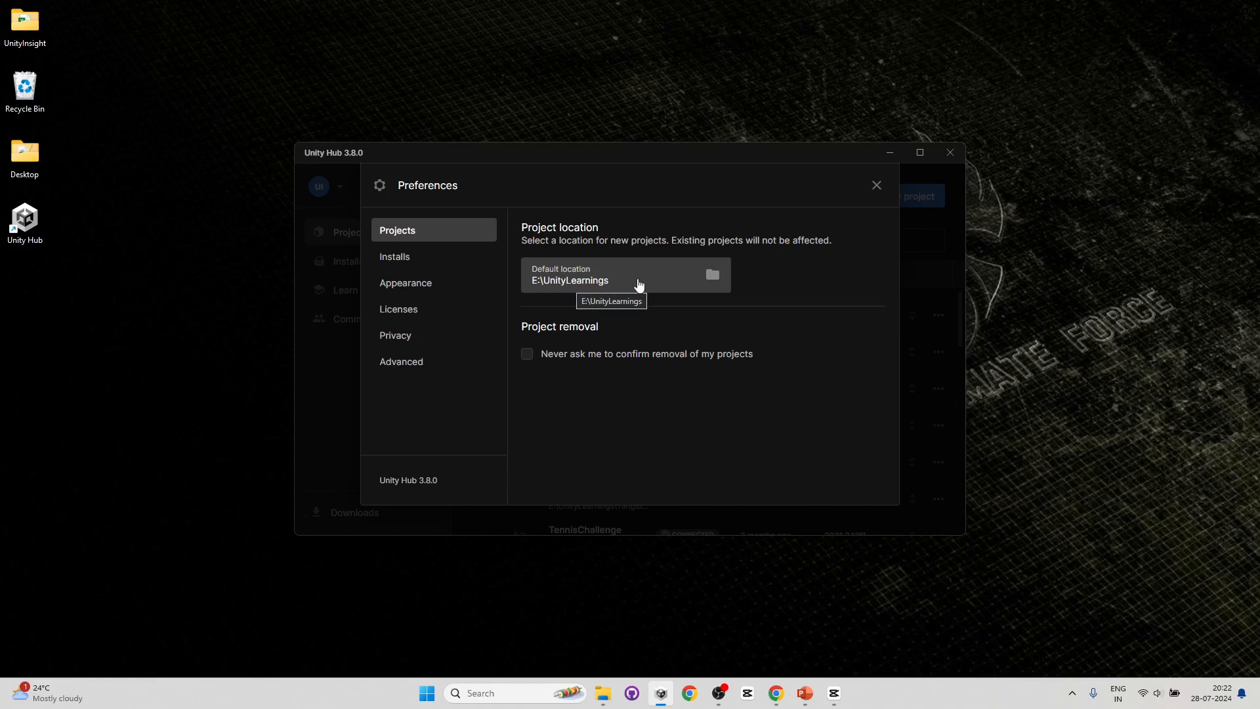
{"action": "left_click", "coordinate": [398, 261]}
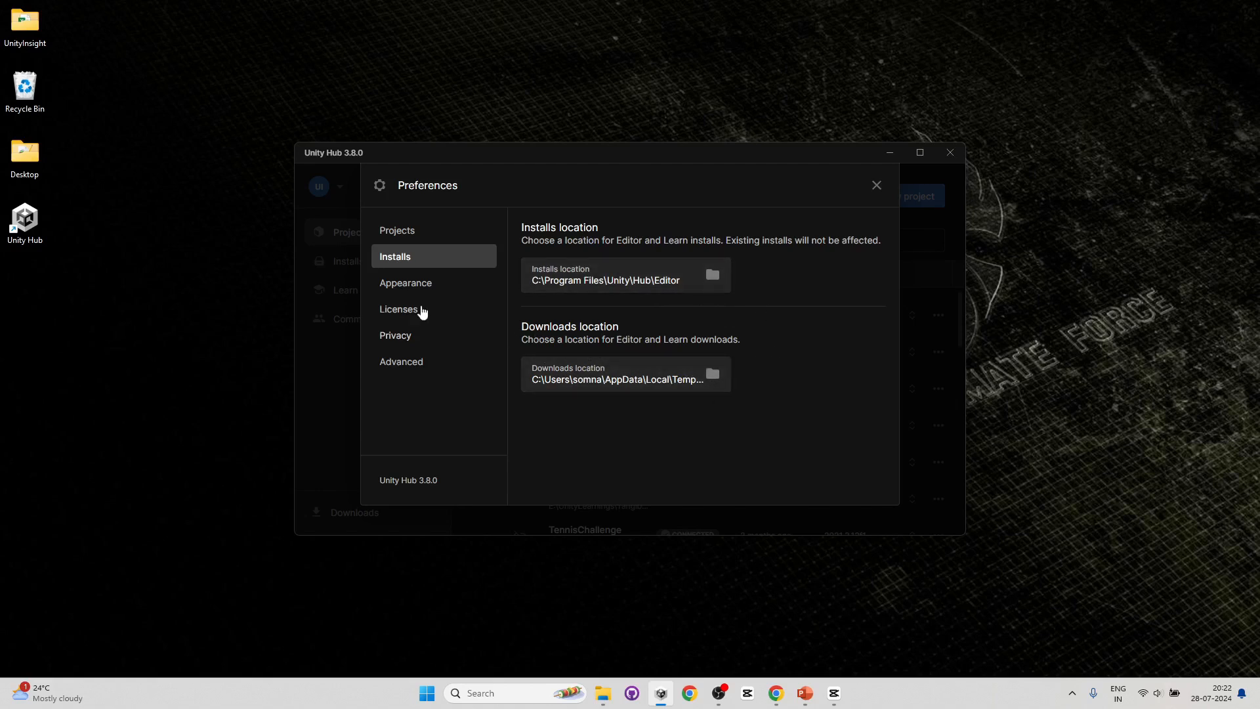
{"action": "left_click", "coordinate": [405, 287]}
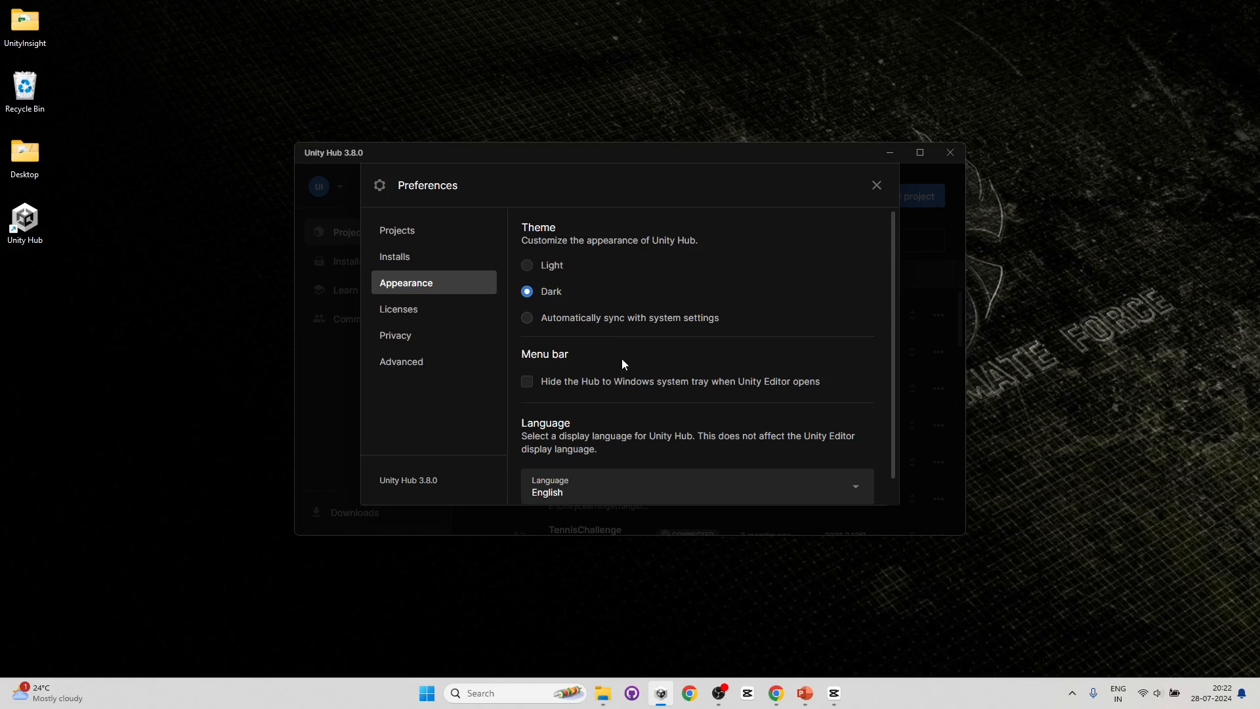
{"action": "scroll", "coordinate": [620, 358], "scroll_direction": "down", "scroll_amount": 1}
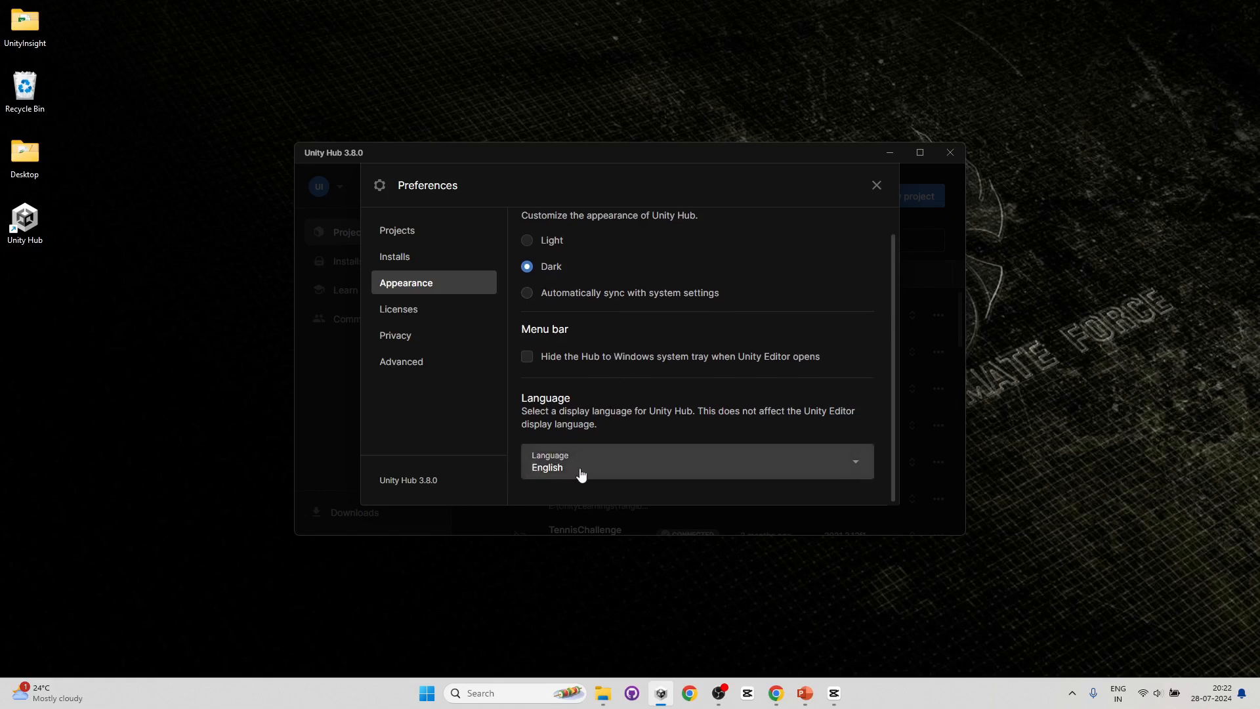
{"action": "left_click", "coordinate": [416, 313]}
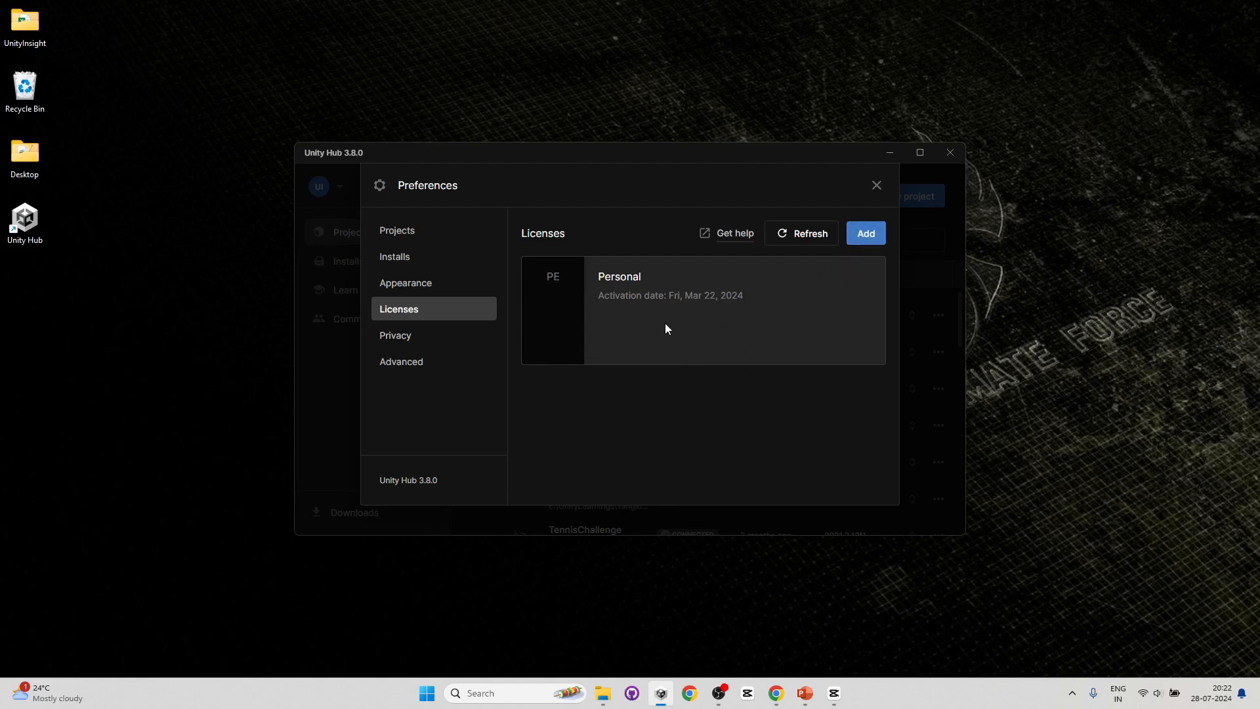
{"action": "left_click", "coordinate": [404, 341]}
{"action": "left_click", "coordinate": [411, 363]}
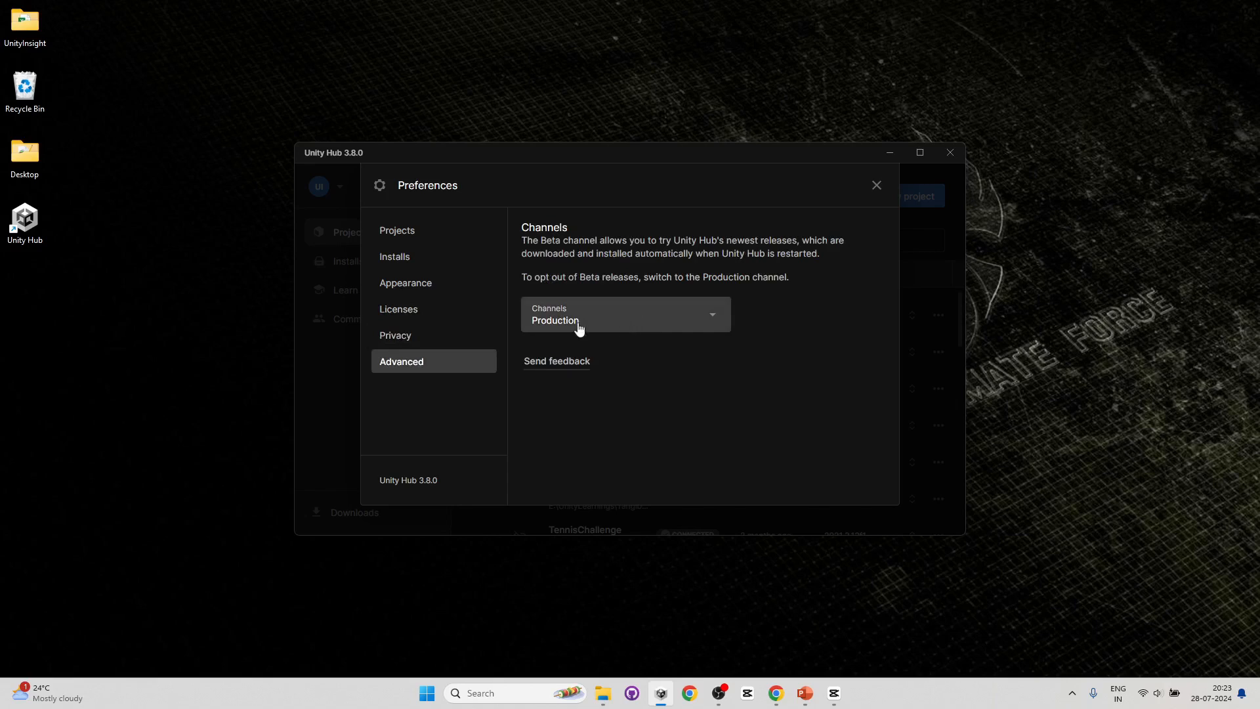
{"action": "left_click", "coordinate": [877, 184]}
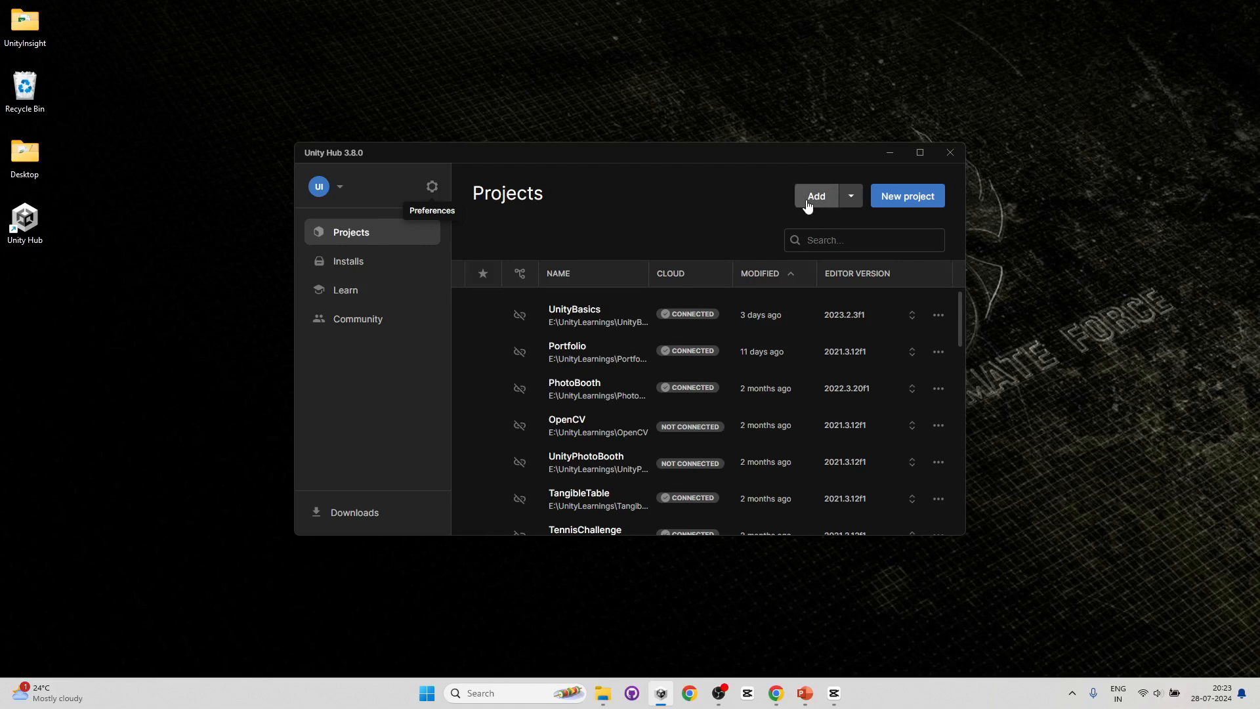
- Browse the installed editor versions and the featured tutorials in the Learn section
{"action": "left_click", "coordinate": [355, 269]}
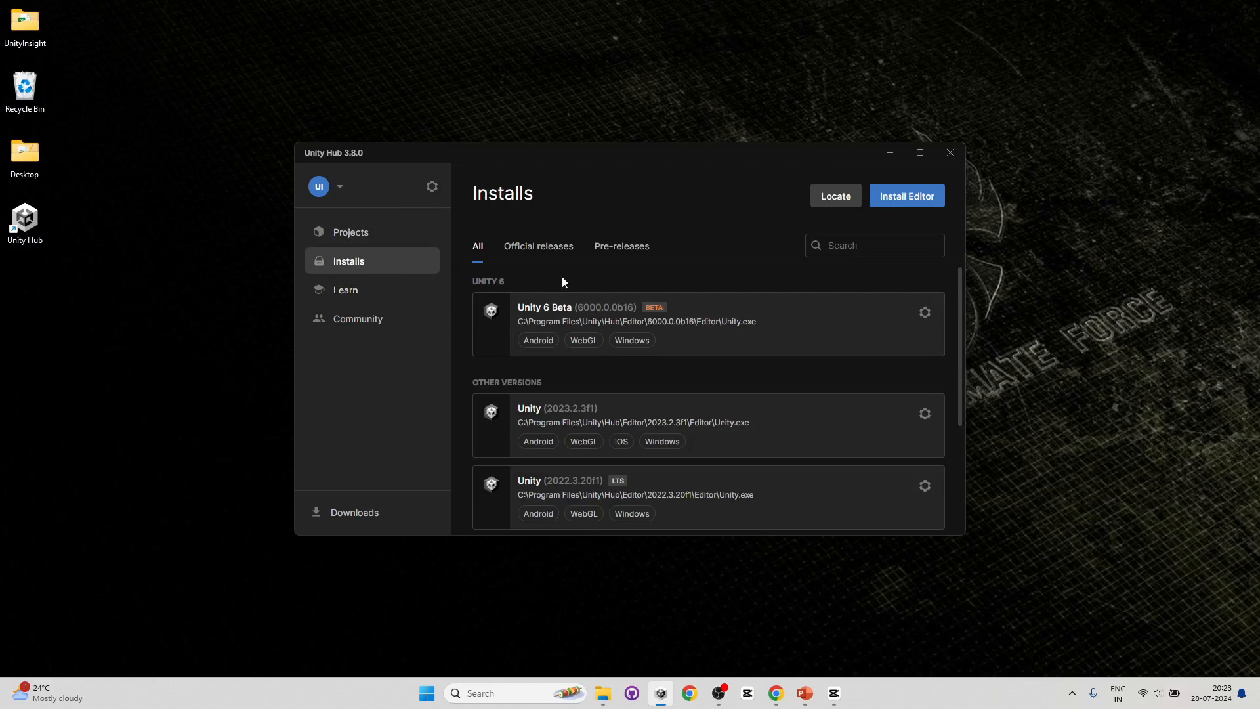
{"action": "scroll", "coordinate": [671, 348], "scroll_direction": "down", "scroll_amount": 2}
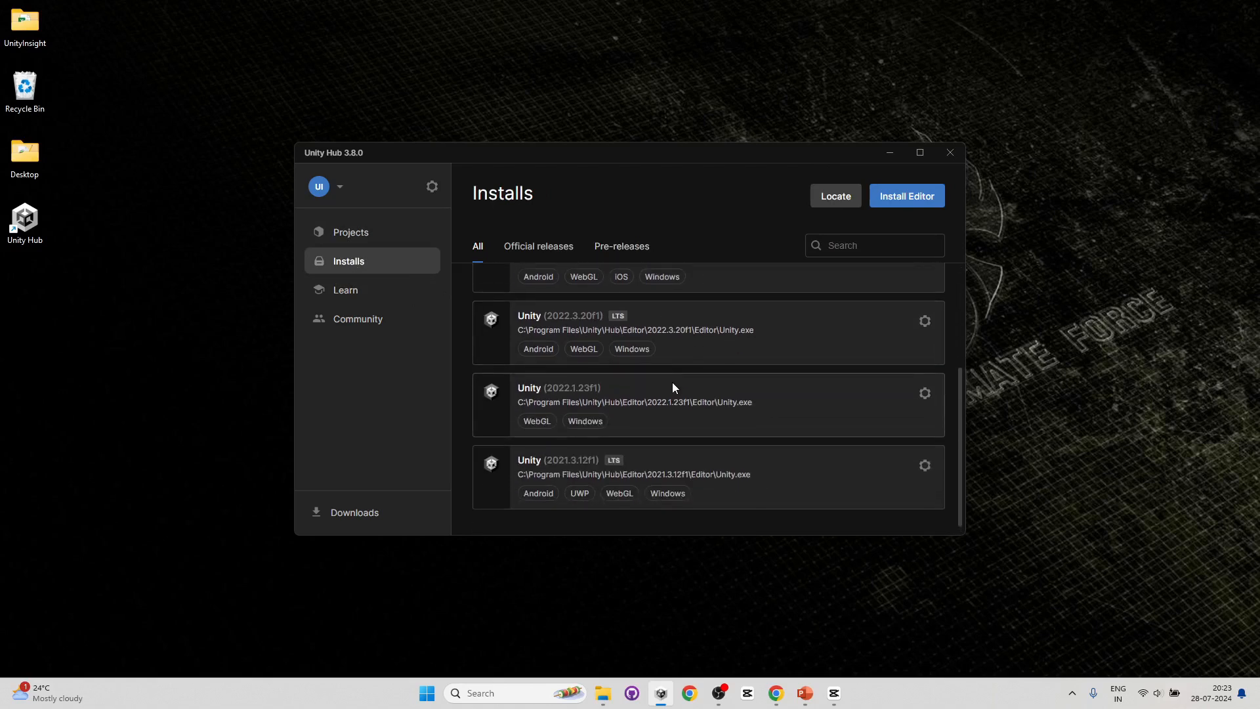
{"action": "scroll", "coordinate": [672, 382], "scroll_direction": "up", "scroll_amount": 2}
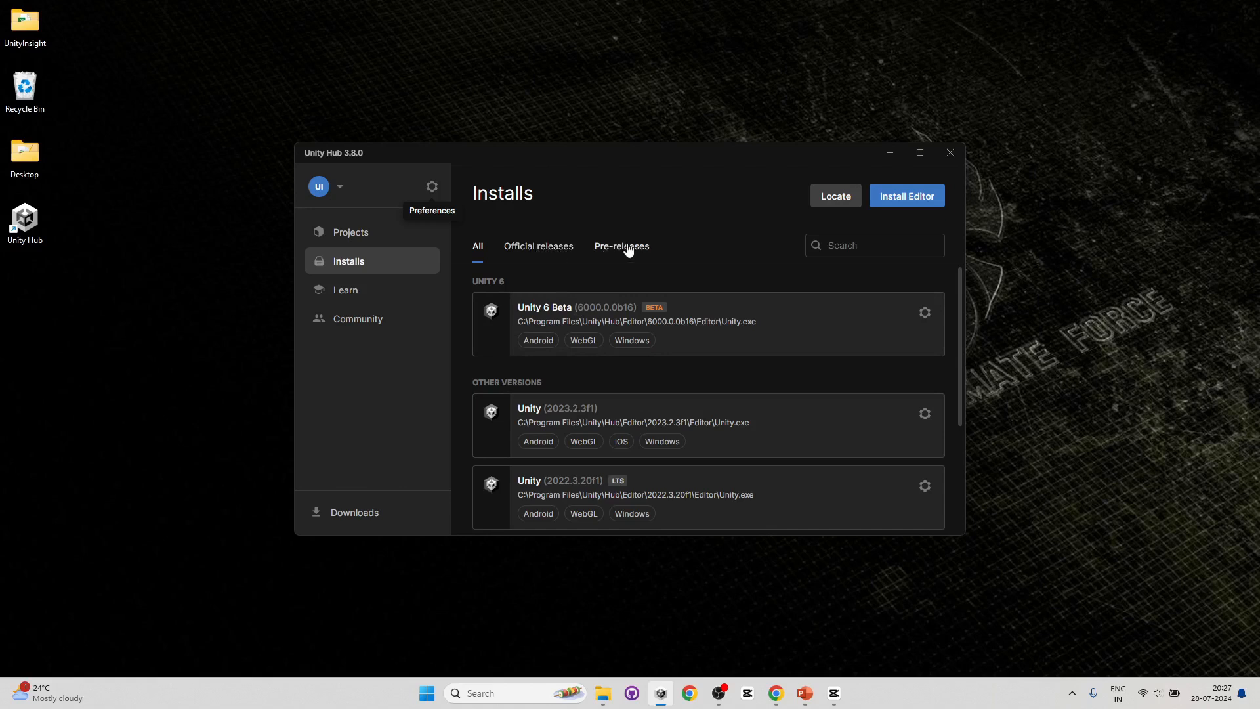
{"action": "left_click", "coordinate": [354, 299]}
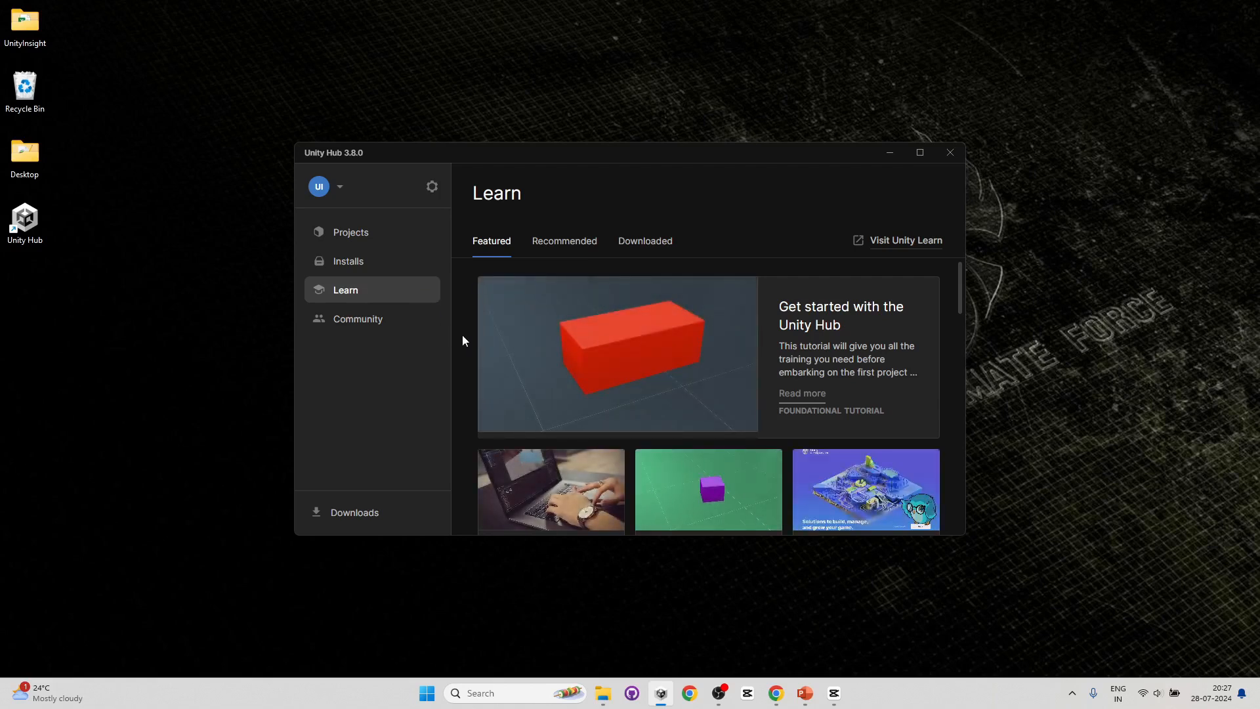
{"action": "scroll", "coordinate": [463, 336], "scroll_direction": "down", "scroll_amount": 2}
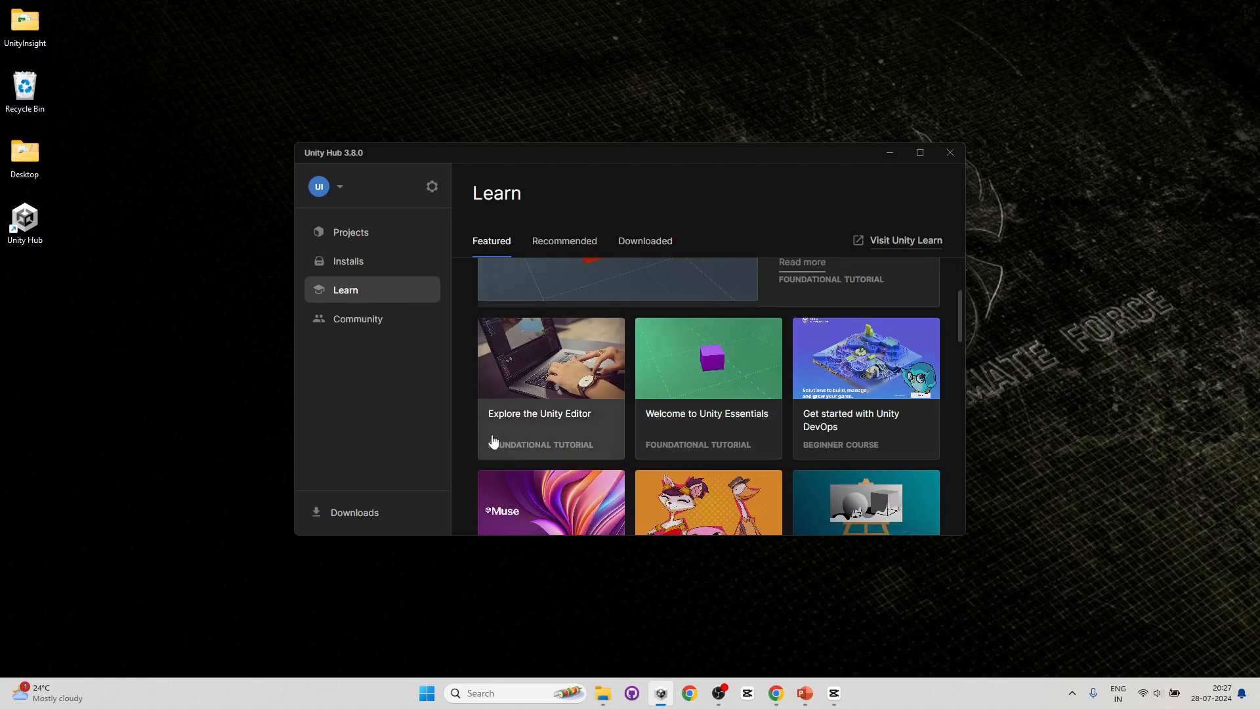
{"action": "scroll", "coordinate": [636, 413], "scroll_direction": "down", "scroll_amount": 2}
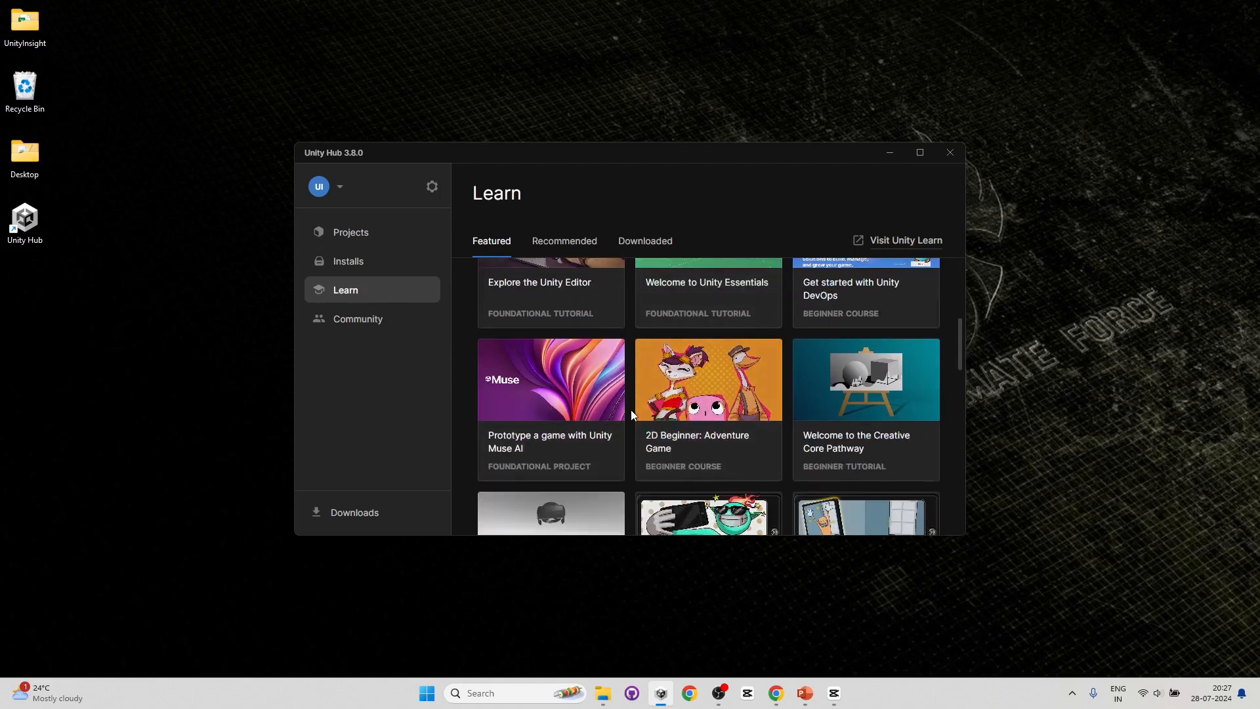
{"action": "scroll", "coordinate": [631, 412], "scroll_direction": "down", "scroll_amount": 6}
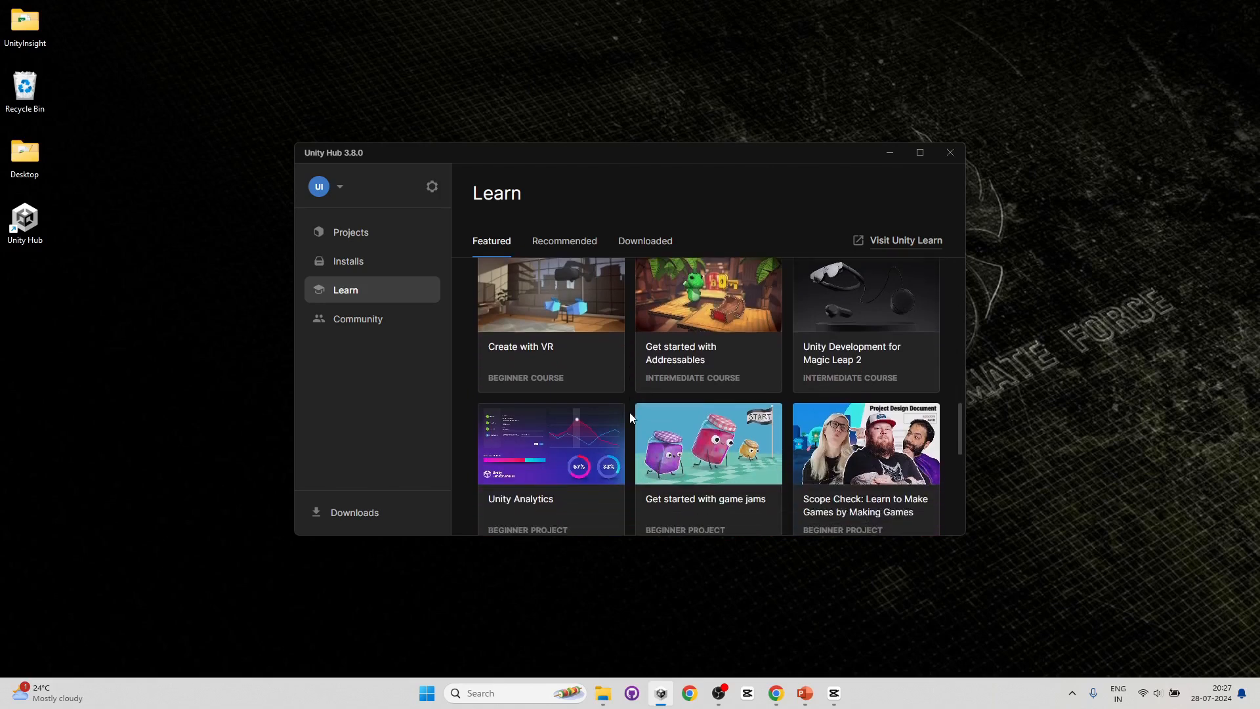
- Browse the resources listed in the Community section
{"action": "left_click", "coordinate": [352, 321]}
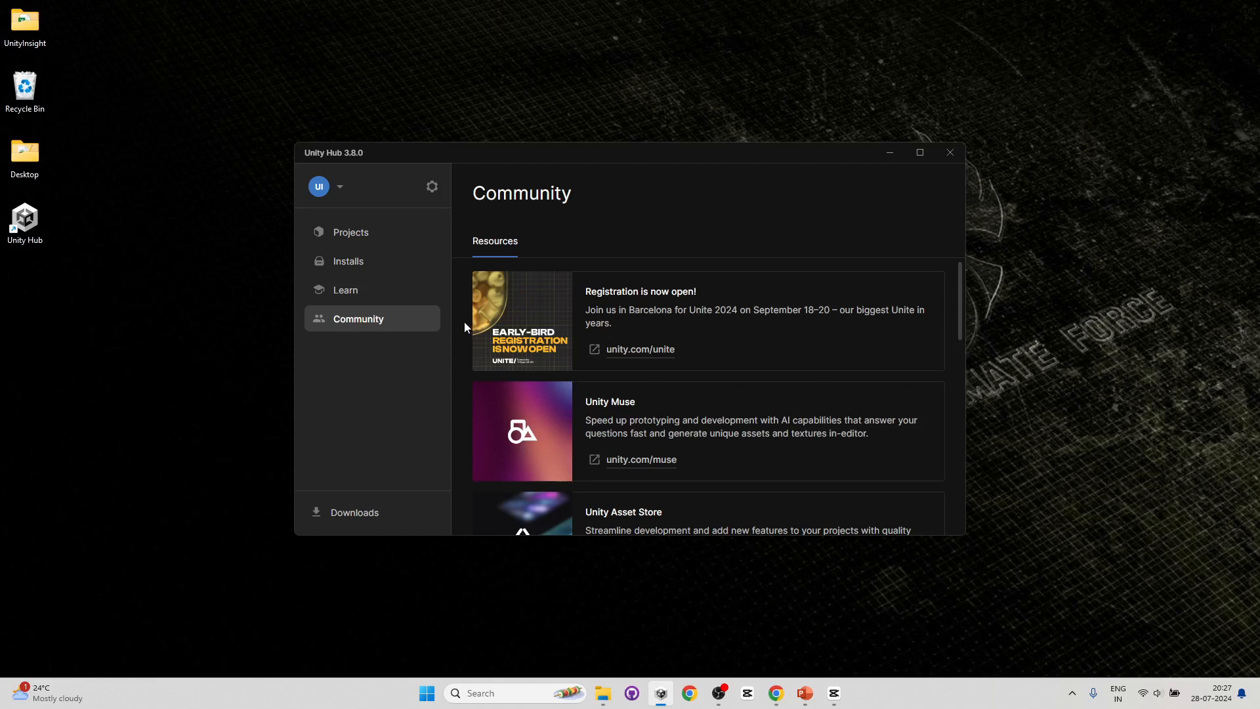
{"action": "scroll", "coordinate": [465, 397], "scroll_direction": "down", "scroll_amount": 2}
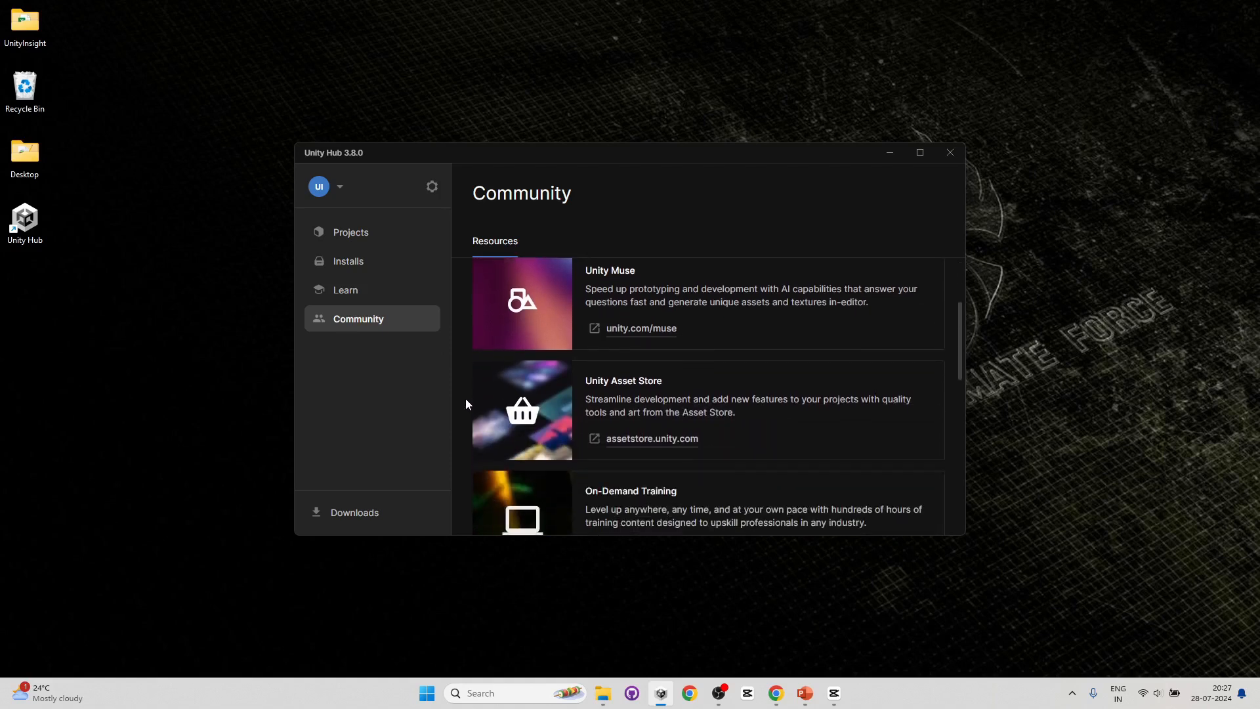
{"action": "scroll", "coordinate": [463, 402], "scroll_direction": "down", "scroll_amount": 1}
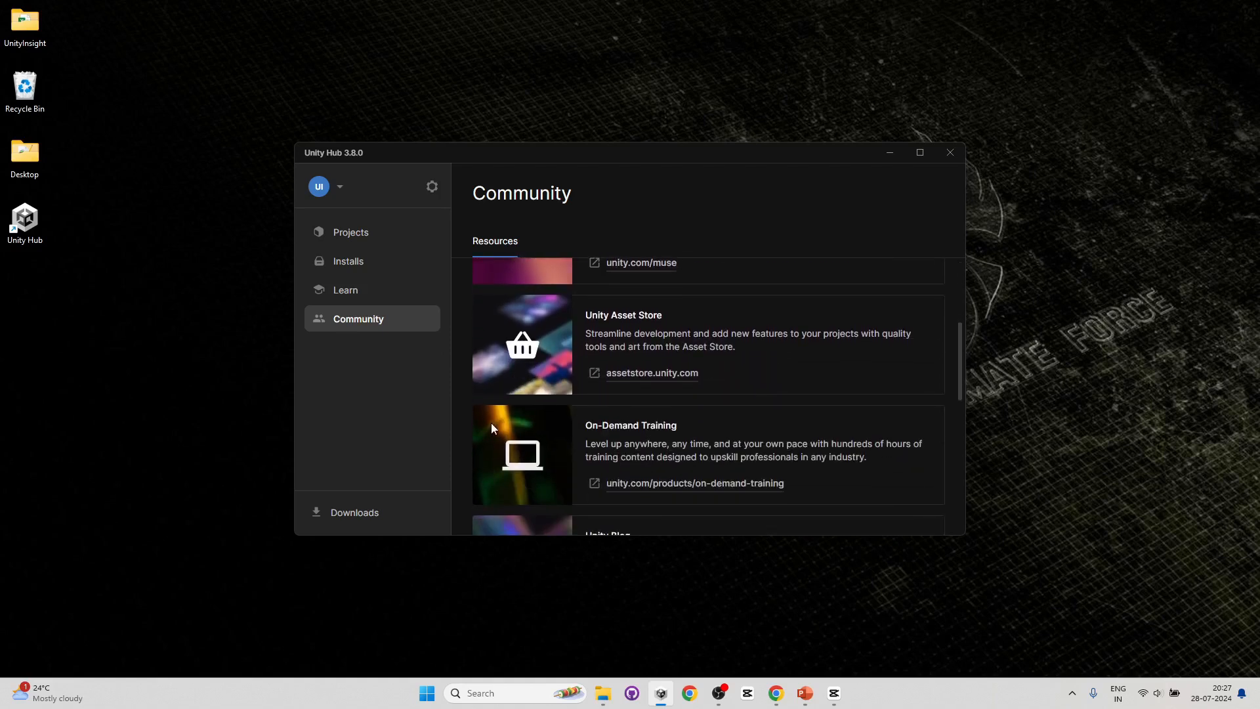
{"action": "scroll", "coordinate": [464, 432], "scroll_direction": "down", "scroll_amount": 2}
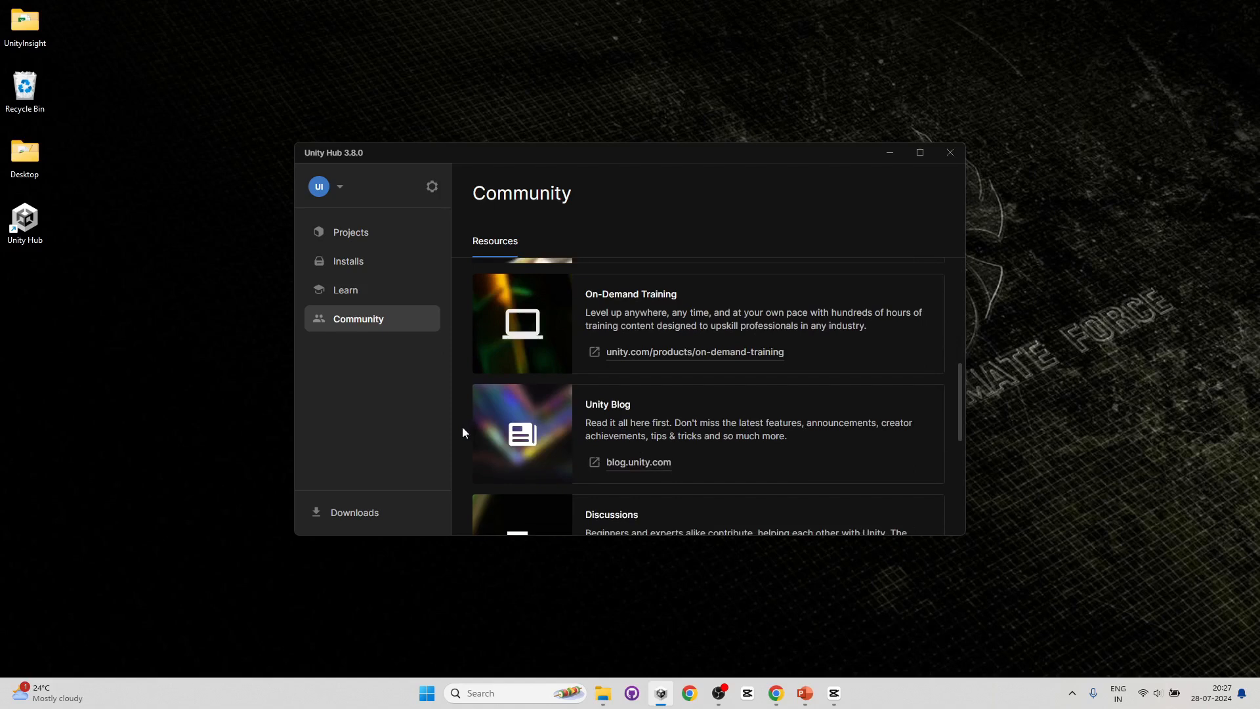
{"action": "scroll", "coordinate": [462, 431], "scroll_direction": "down", "scroll_amount": 2}
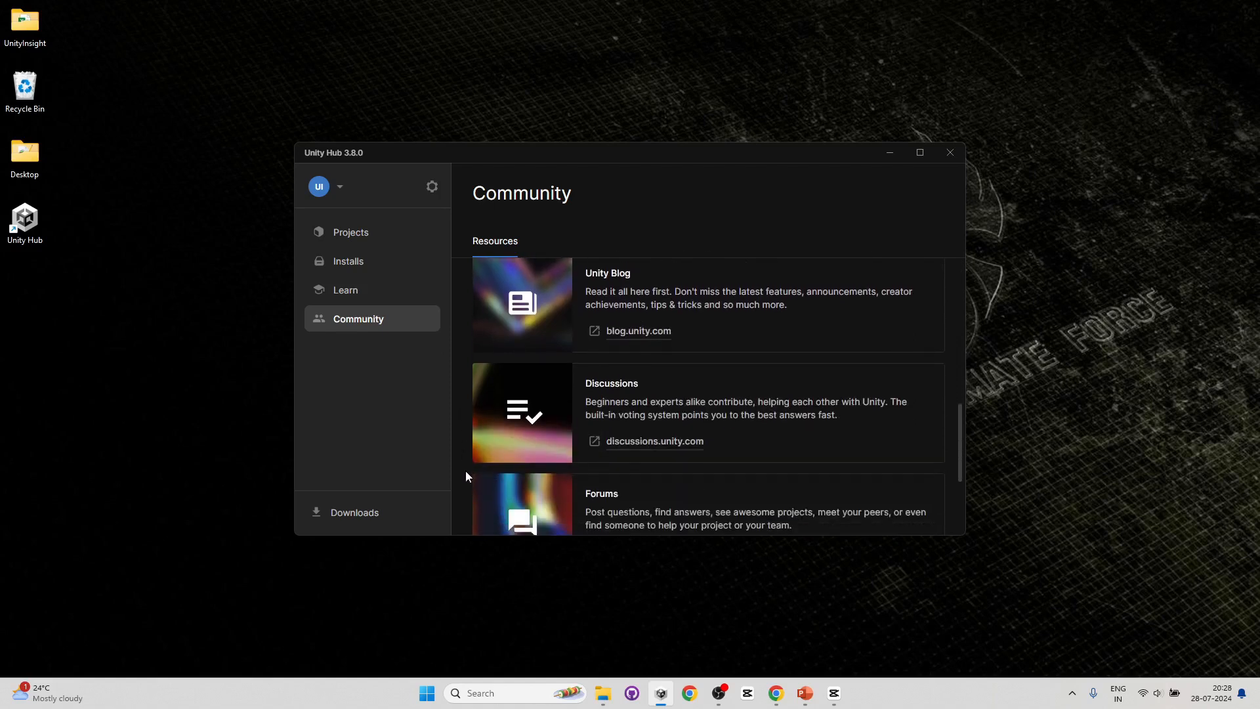
- Review the installed editors under the Pre-releases and Official releases filters
{"action": "left_click", "coordinate": [374, 268]}
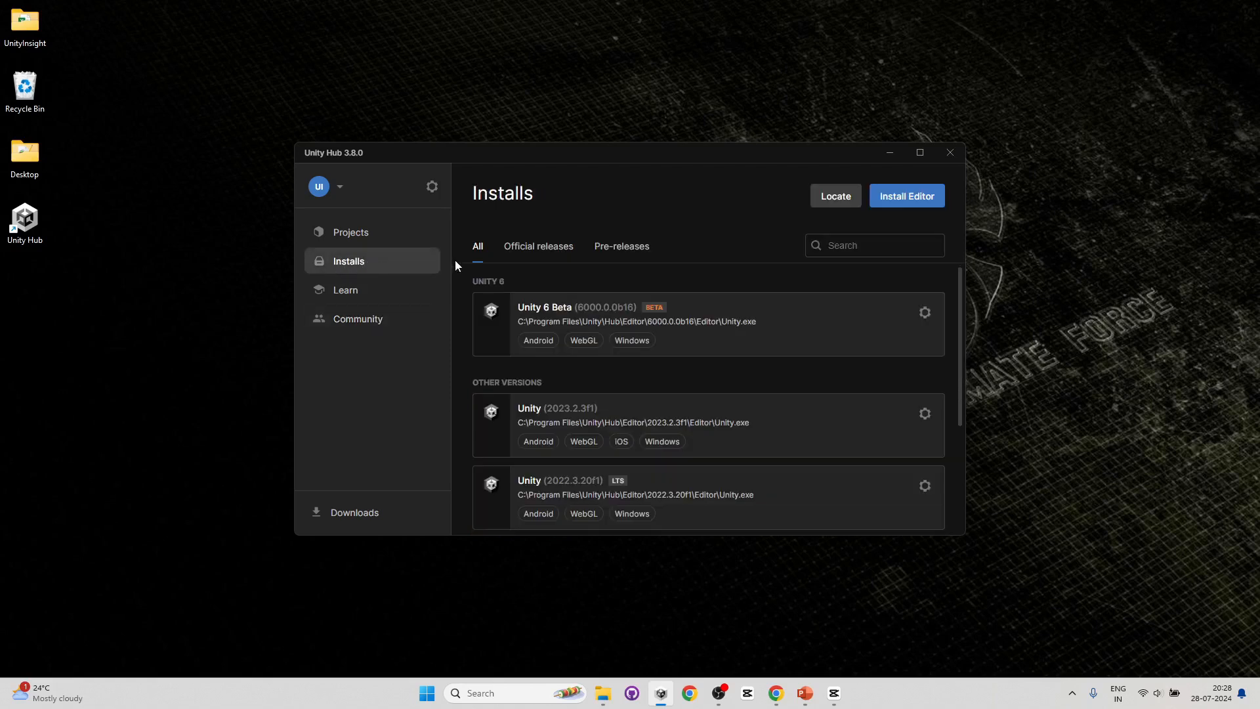
{"action": "left_click", "coordinate": [619, 249]}
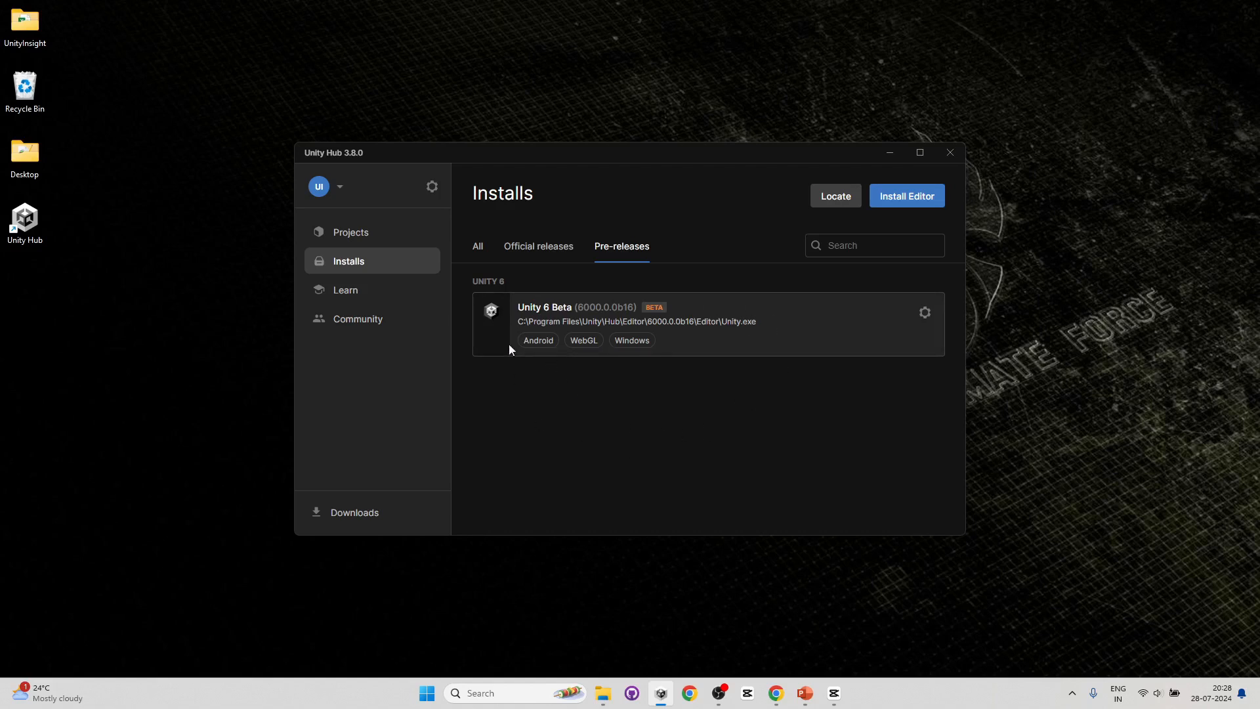
{"action": "left_click", "coordinate": [531, 252]}
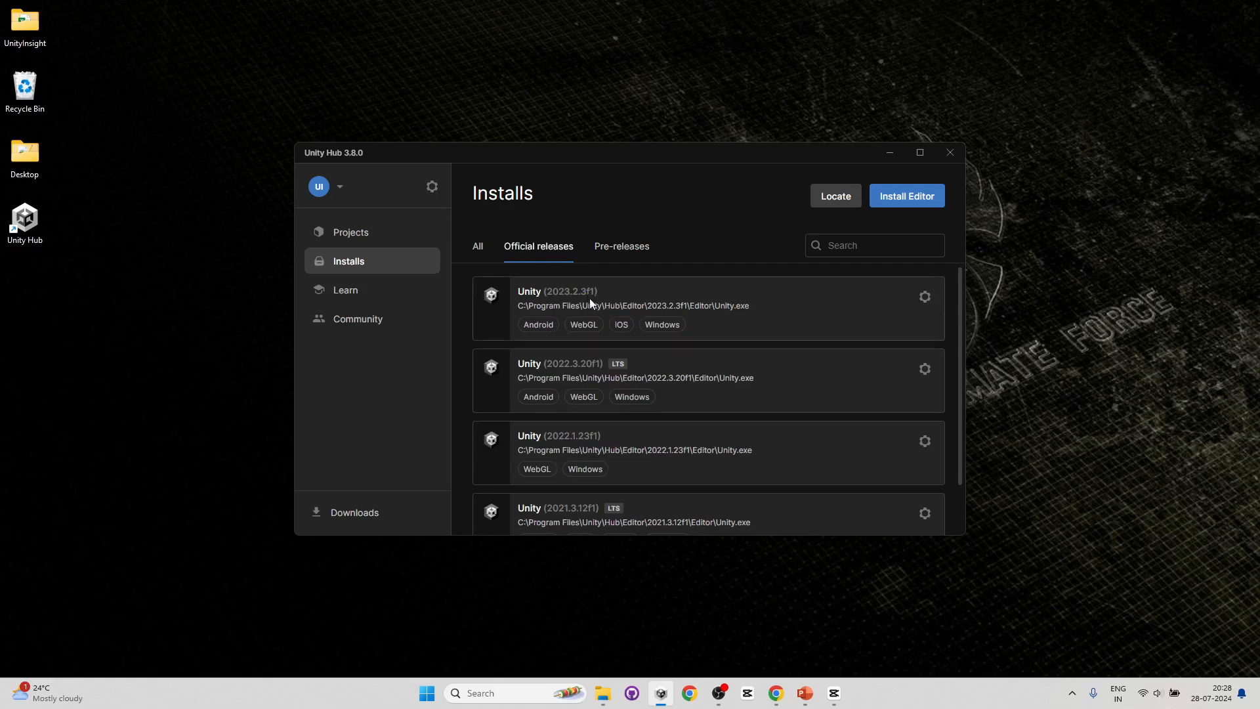
{"action": "scroll", "coordinate": [631, 382], "scroll_direction": "down", "scroll_amount": 2}
{"action": "scroll", "coordinate": [625, 477], "scroll_direction": "up", "scroll_amount": 2}
- Open the Install Unity Editor dialog and follow the download archive link from its Archive tab
{"action": "left_click", "coordinate": [914, 198]}
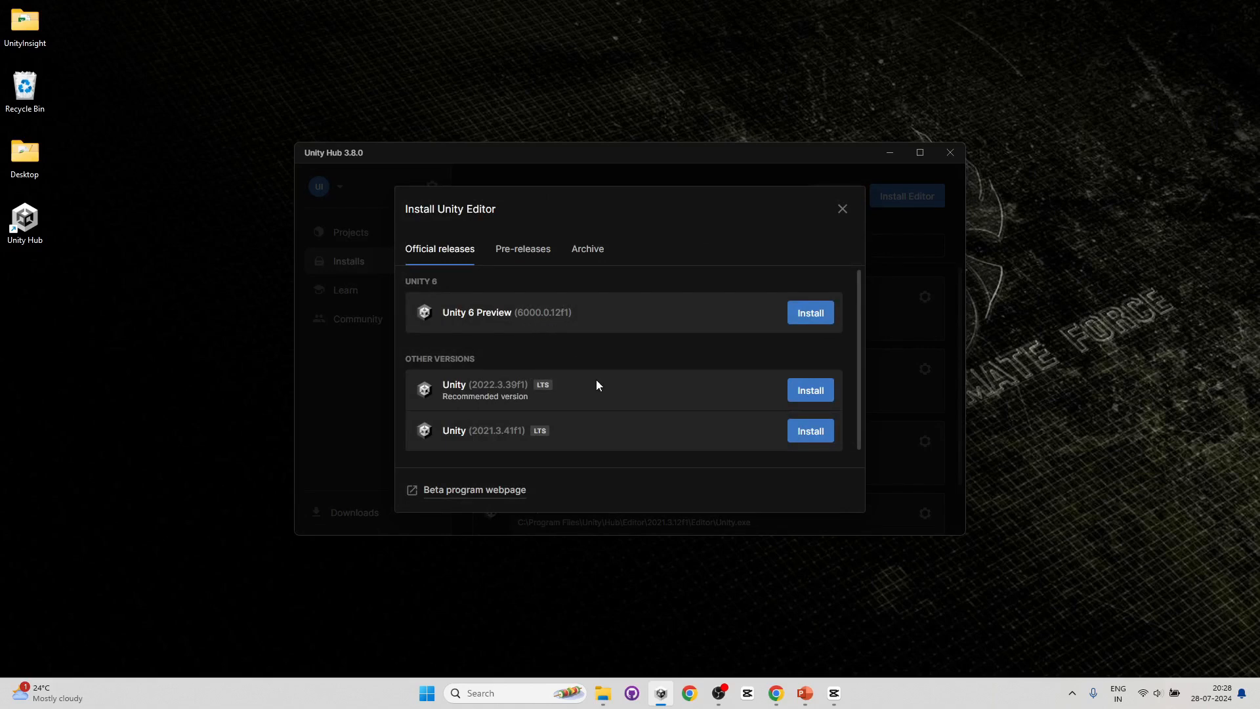
{"action": "scroll", "coordinate": [600, 376], "scroll_direction": "down", "scroll_amount": 1}
{"action": "scroll", "coordinate": [600, 376], "scroll_direction": "up", "scroll_amount": 1}
{"action": "left_click", "coordinate": [594, 254]}
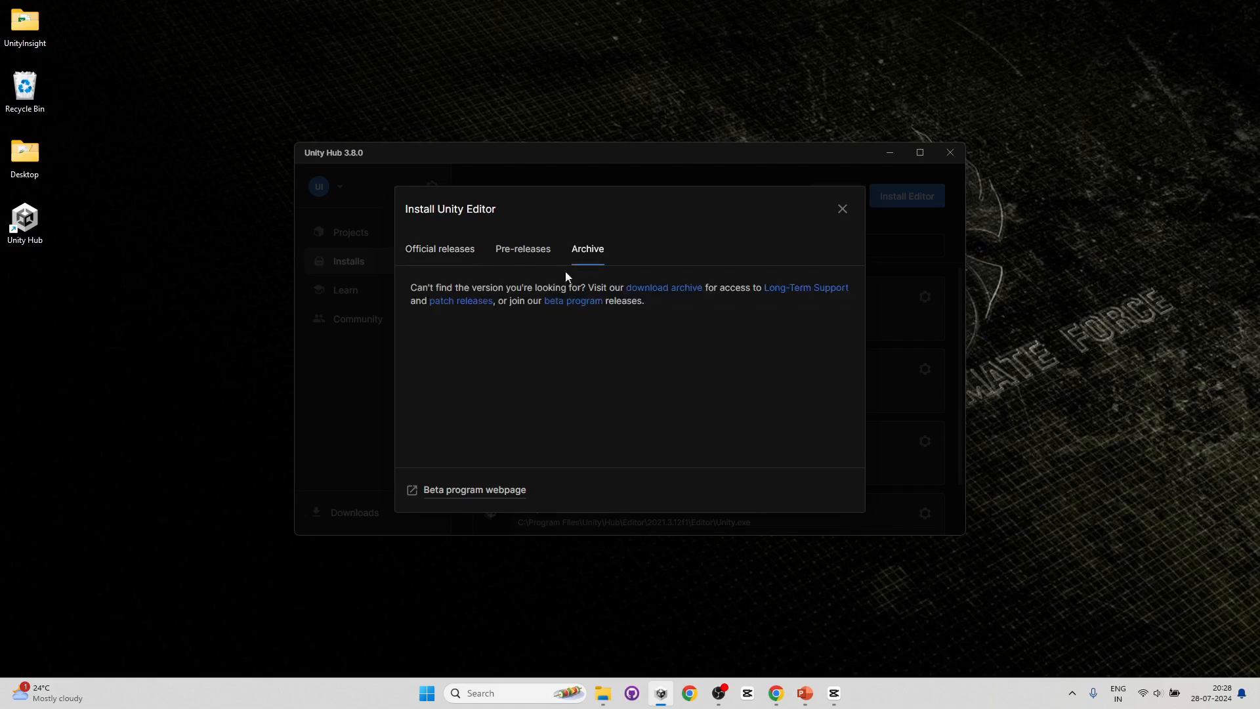
{"action": "left_click", "coordinate": [681, 294]}
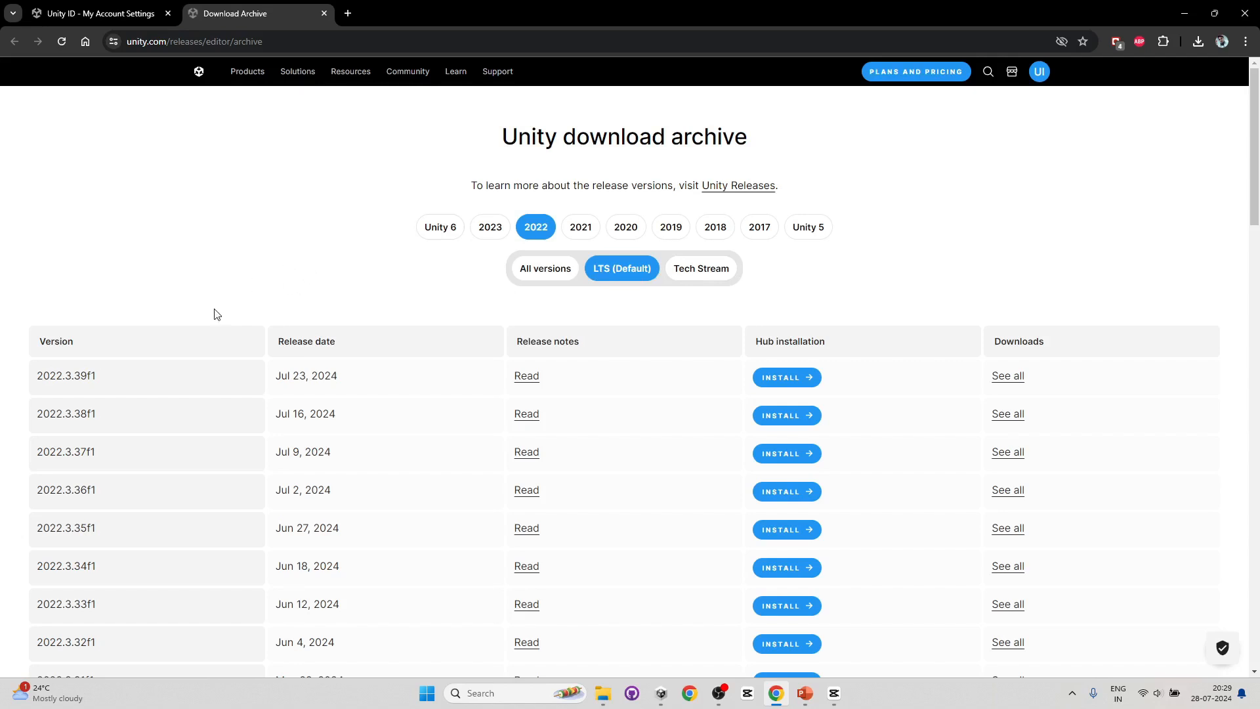
- Start installing Unity 2023.2.18f1 from the 2023 download archive, opening it in Unity Hub
{"action": "scroll", "coordinate": [197, 365], "scroll_direction": "down", "scroll_amount": 1}
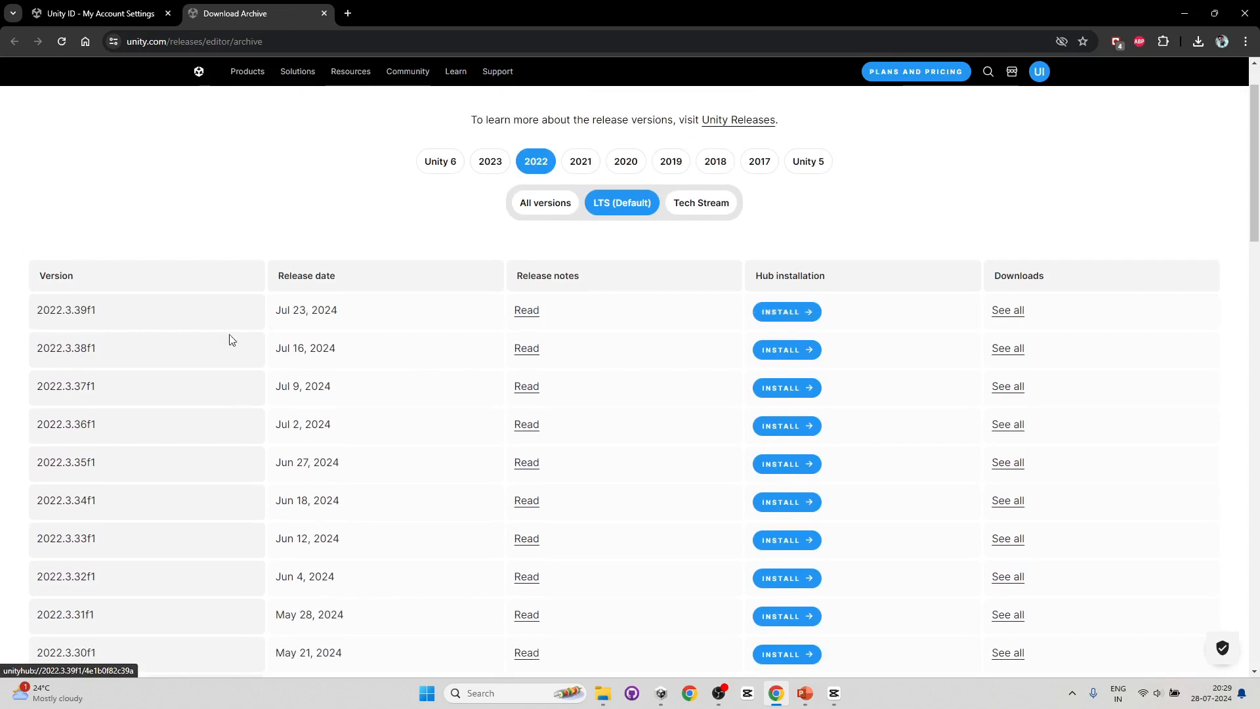
{"action": "left_click", "coordinate": [490, 161]}
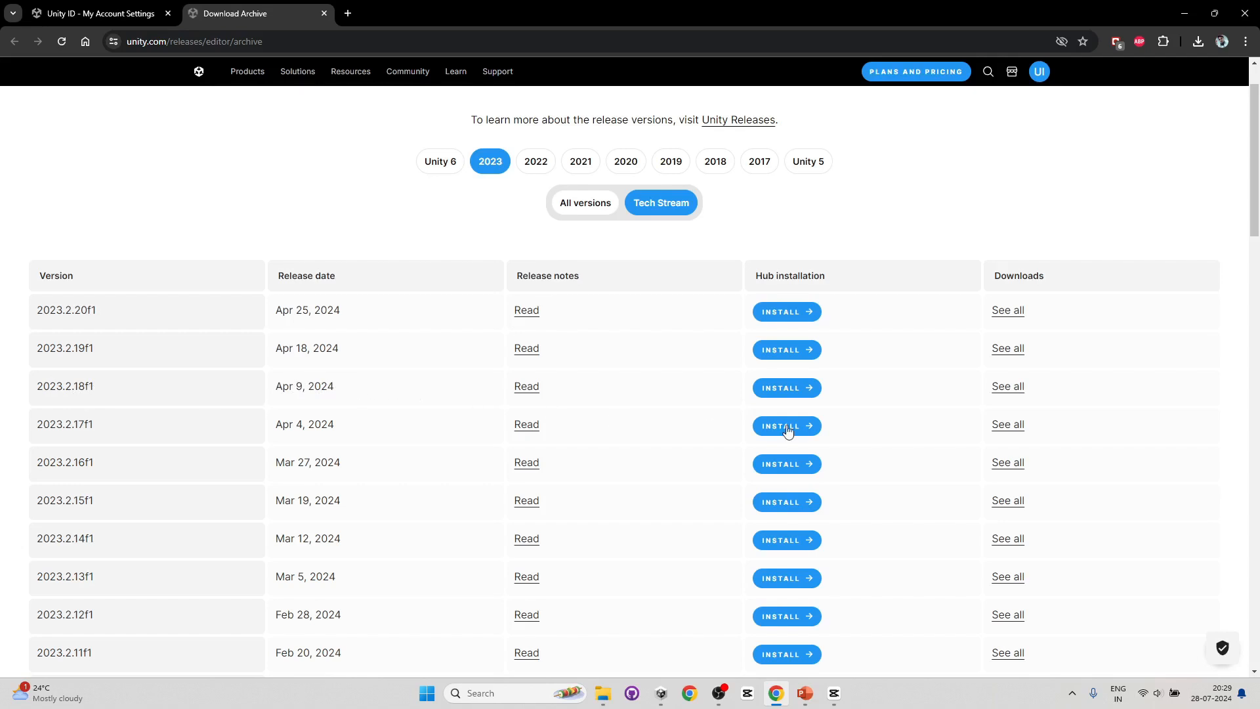
{"action": "left_click", "coordinate": [800, 392]}
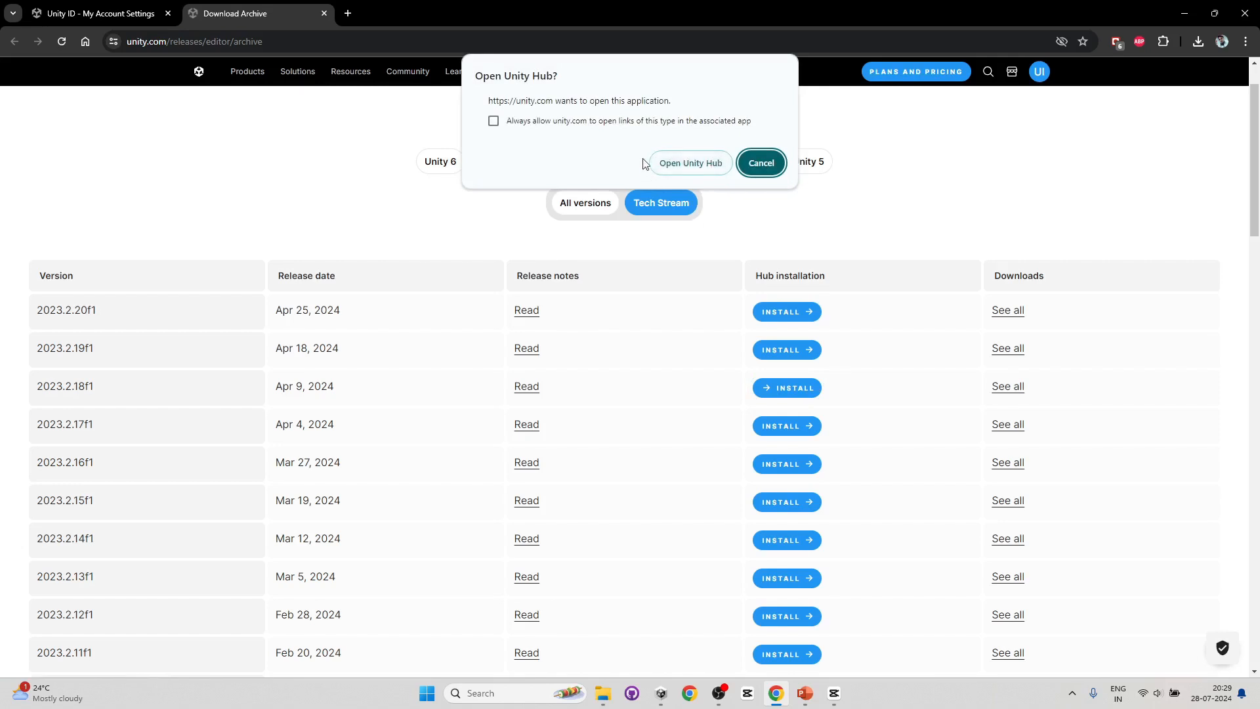
{"action": "left_click", "coordinate": [697, 167]}
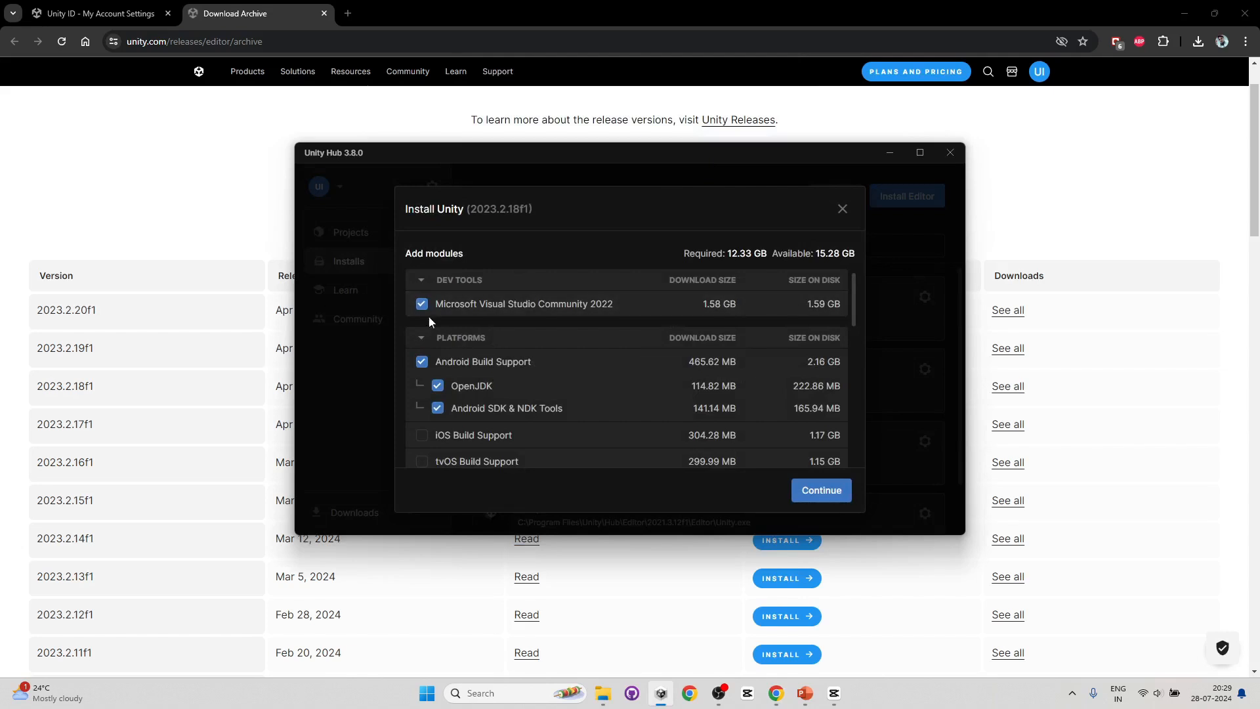
- Add iOS, tvOS, Linux (IL2CPP) and Linux (Mono) build support to the module selection
{"action": "scroll", "coordinate": [548, 381], "scroll_direction": "down", "scroll_amount": 6}
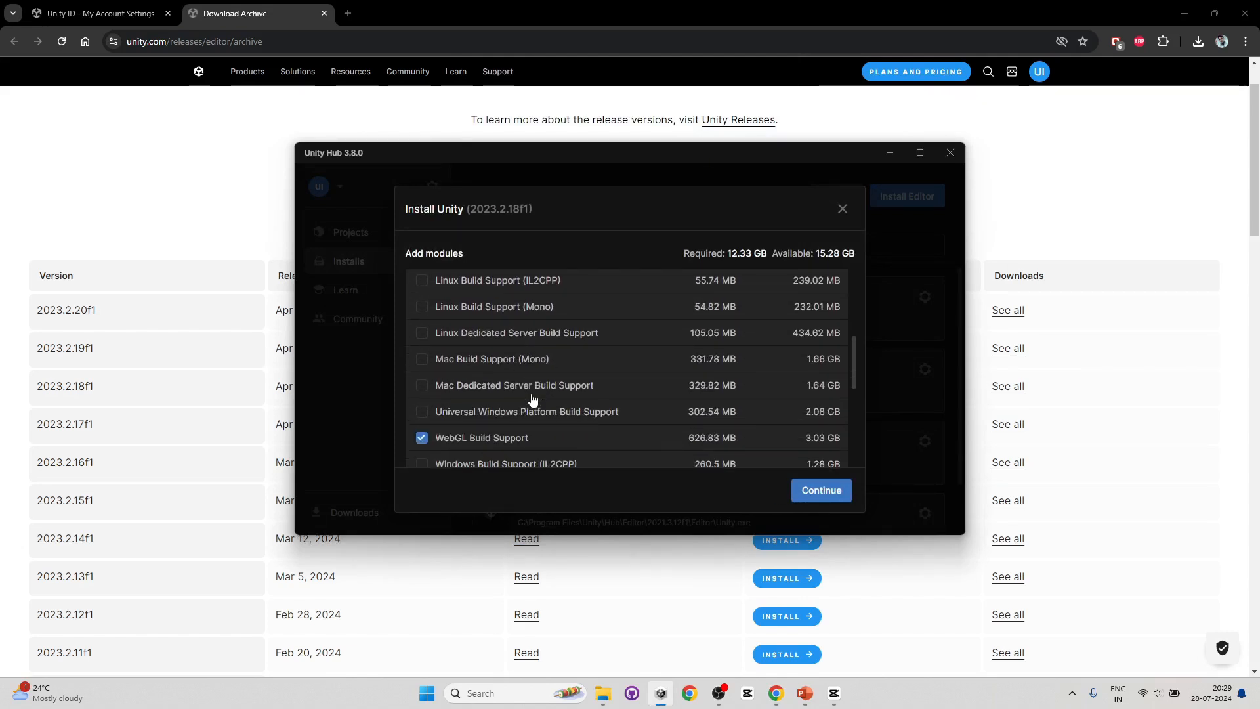
{"action": "scroll", "coordinate": [502, 405], "scroll_direction": "up", "scroll_amount": 8}
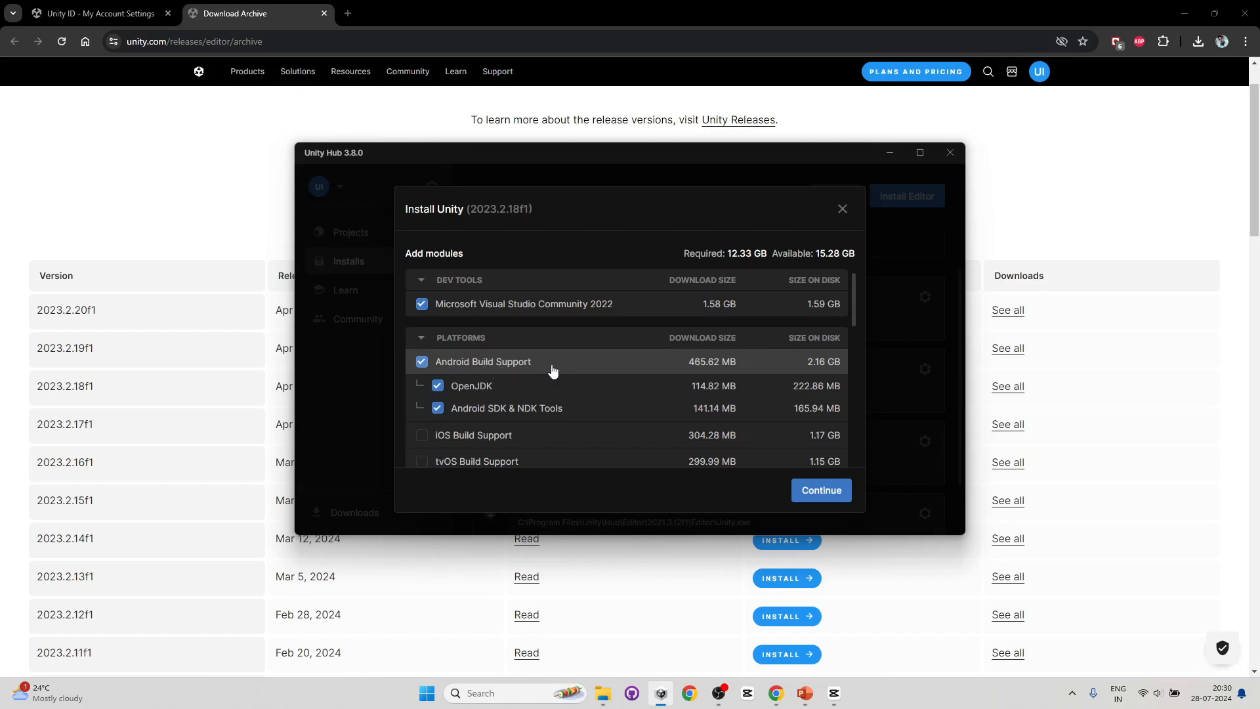
{"action": "scroll", "coordinate": [549, 368], "scroll_direction": "down", "scroll_amount": 1}
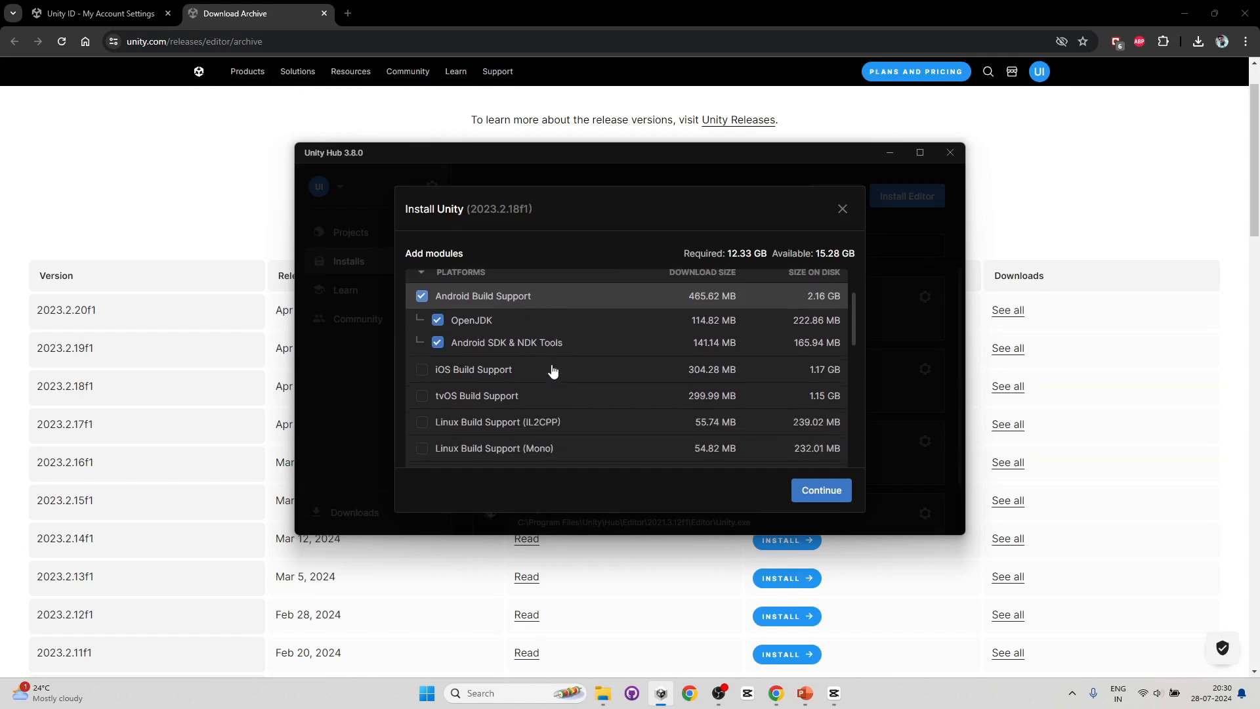
{"action": "left_click", "coordinate": [422, 371]}
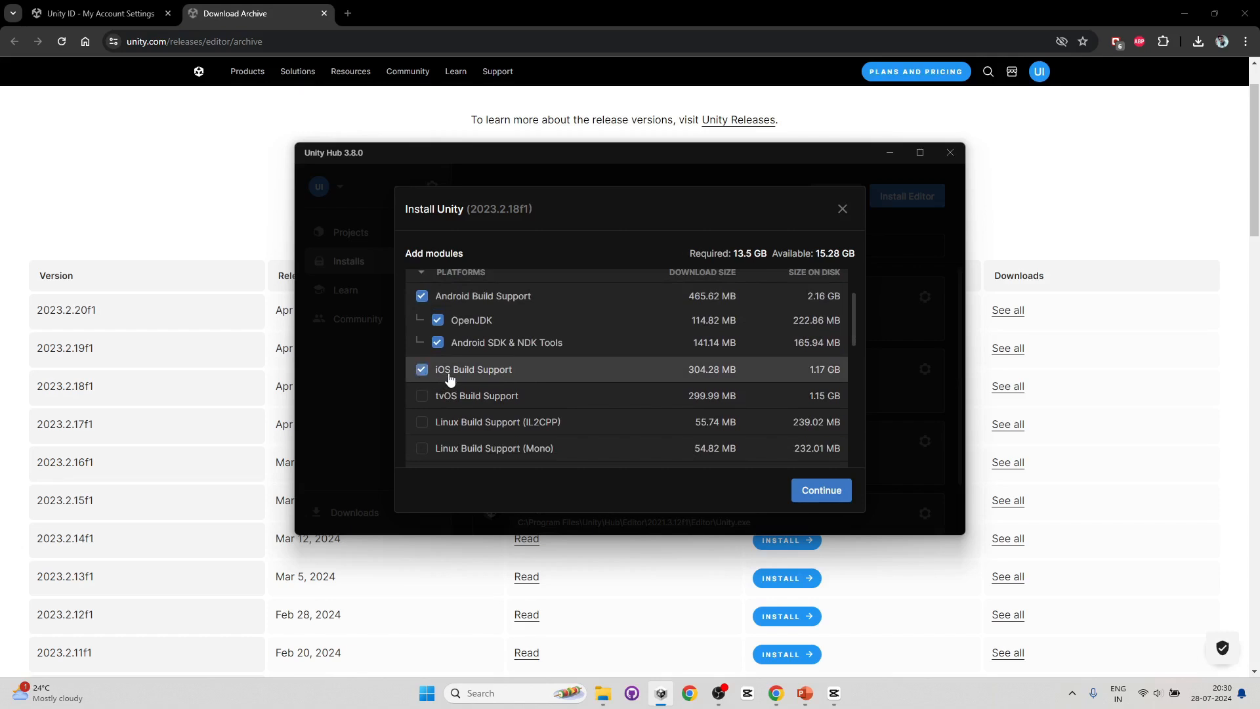
{"action": "scroll", "coordinate": [463, 379], "scroll_direction": "down", "scroll_amount": 3}
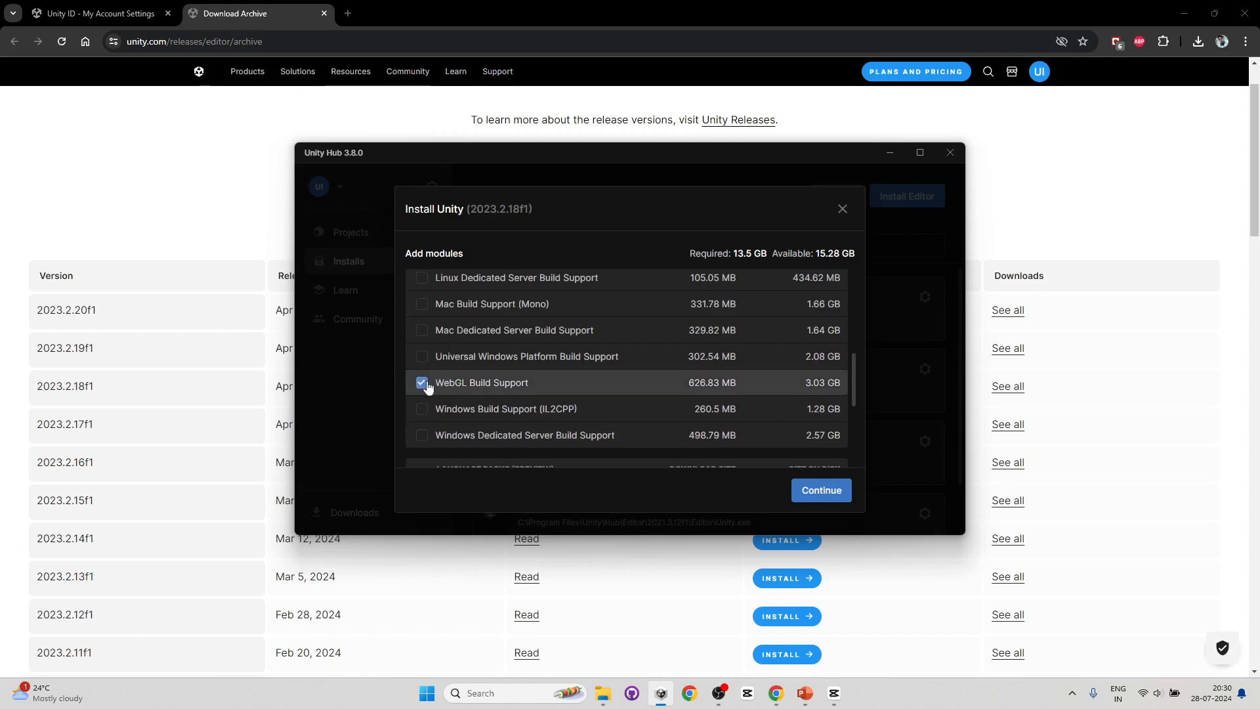
{"action": "scroll", "coordinate": [493, 369], "scroll_direction": "up", "scroll_amount": 1}
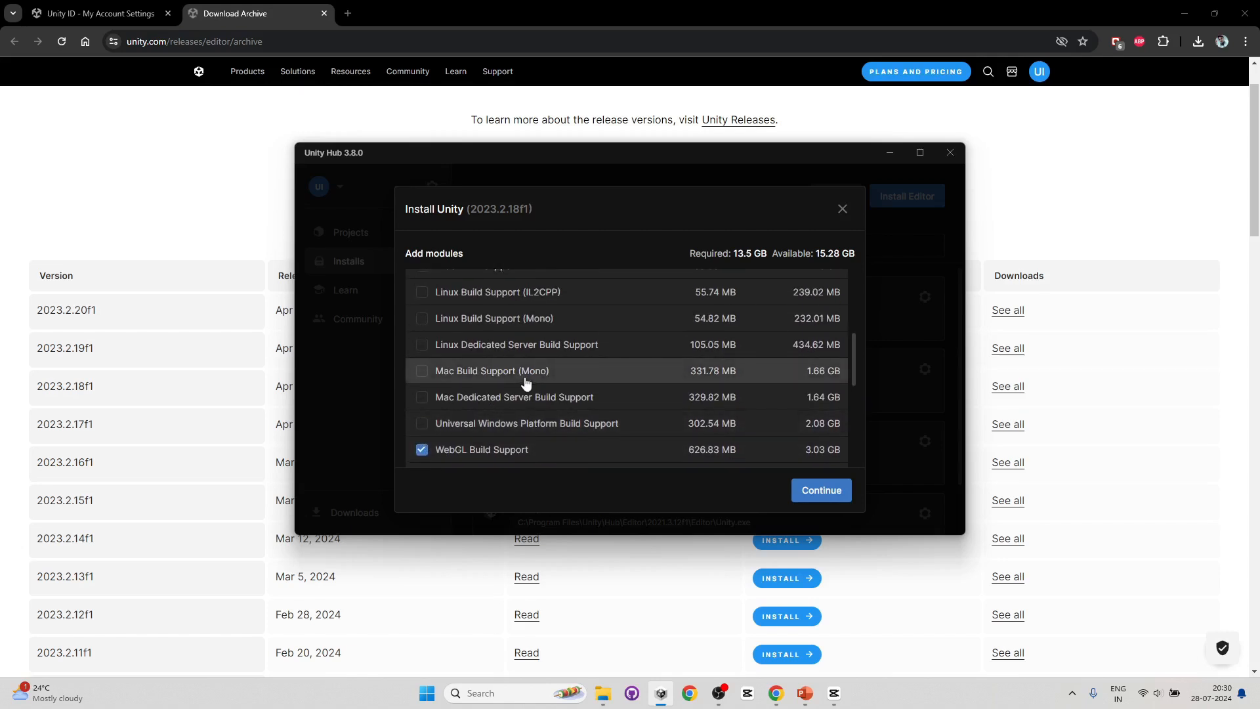
{"action": "scroll", "coordinate": [496, 374], "scroll_direction": "up", "scroll_amount": 2}
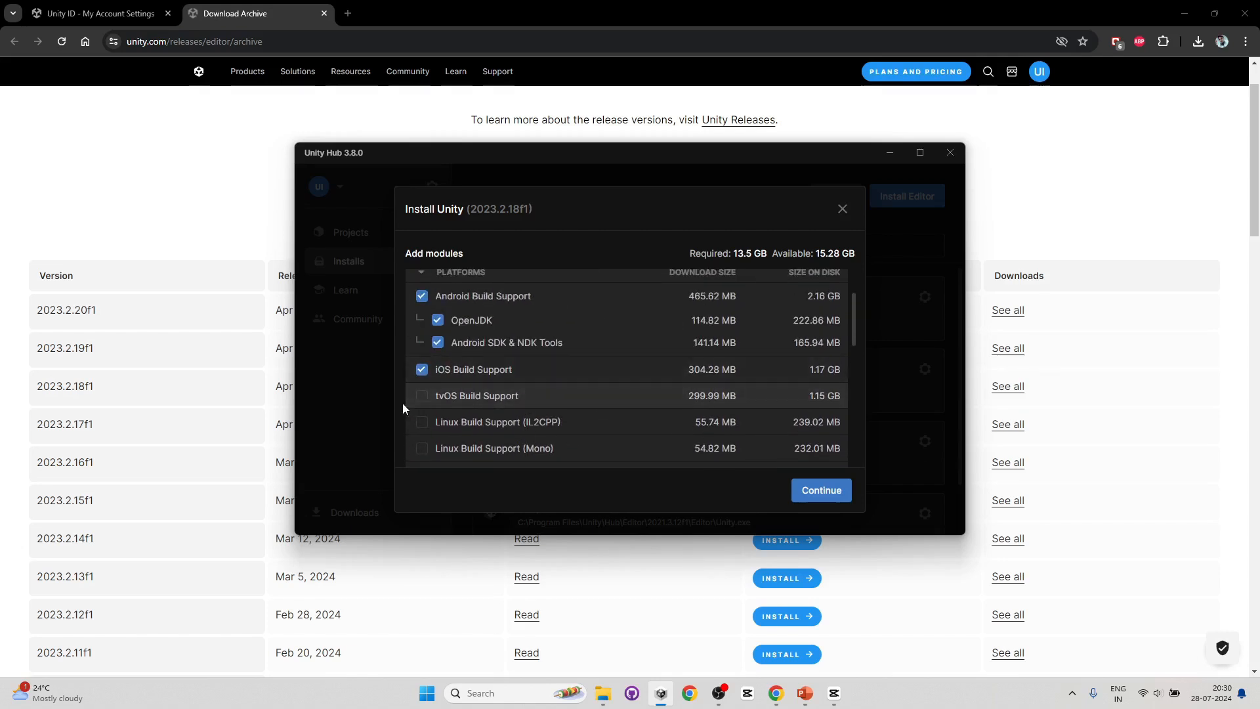
{"action": "left_click", "coordinate": [421, 395]}
{"action": "left_click", "coordinate": [421, 421]}
{"action": "left_click", "coordinate": [422, 449]}
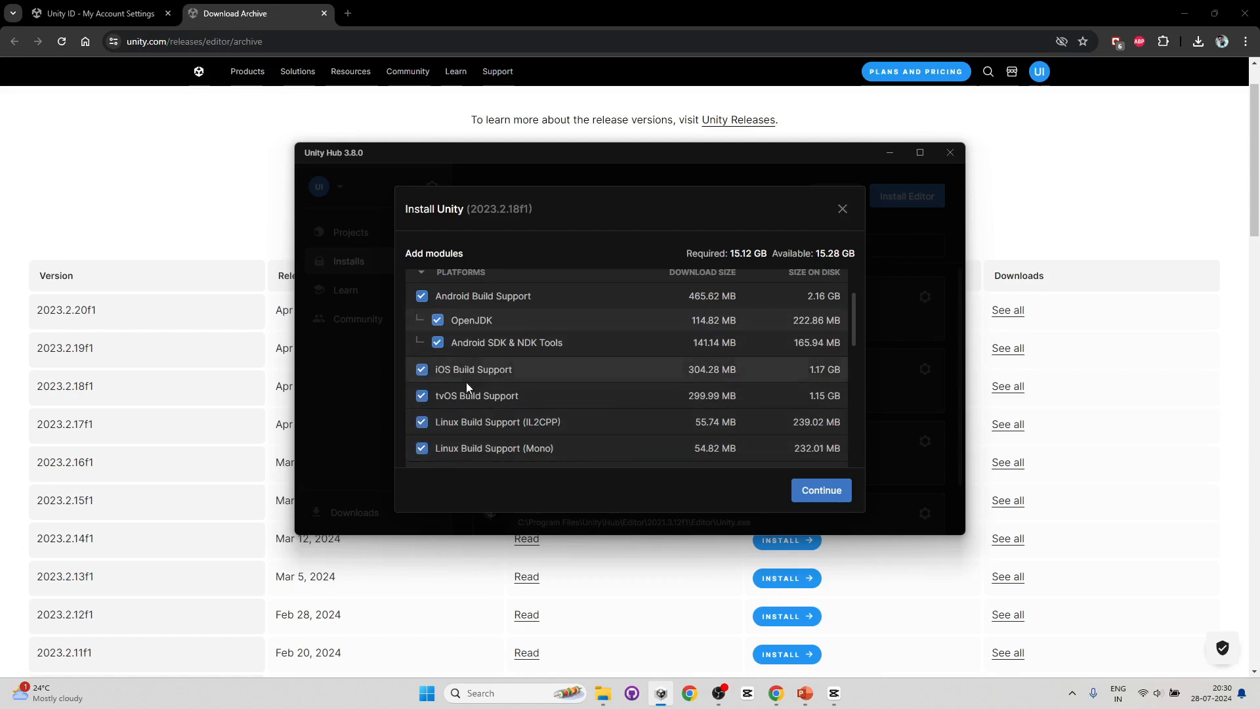
- Highlight the required and available disk space figures in the install dialog
{"action": "left_click_drag", "start_coordinate": [732, 253], "coordinate": [844, 254]}
{"action": "left_click", "coordinate": [734, 256]}
{"action": "left_click", "coordinate": [734, 255]}
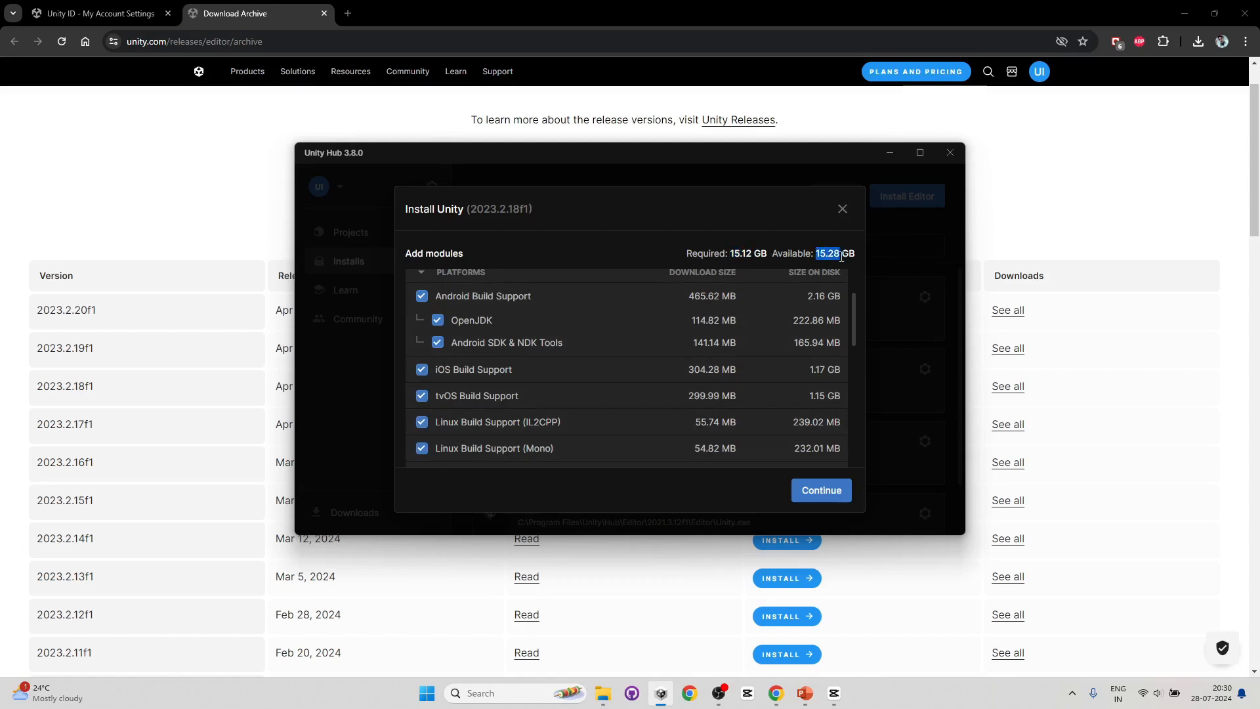
{"action": "left_click", "coordinate": [822, 253]}
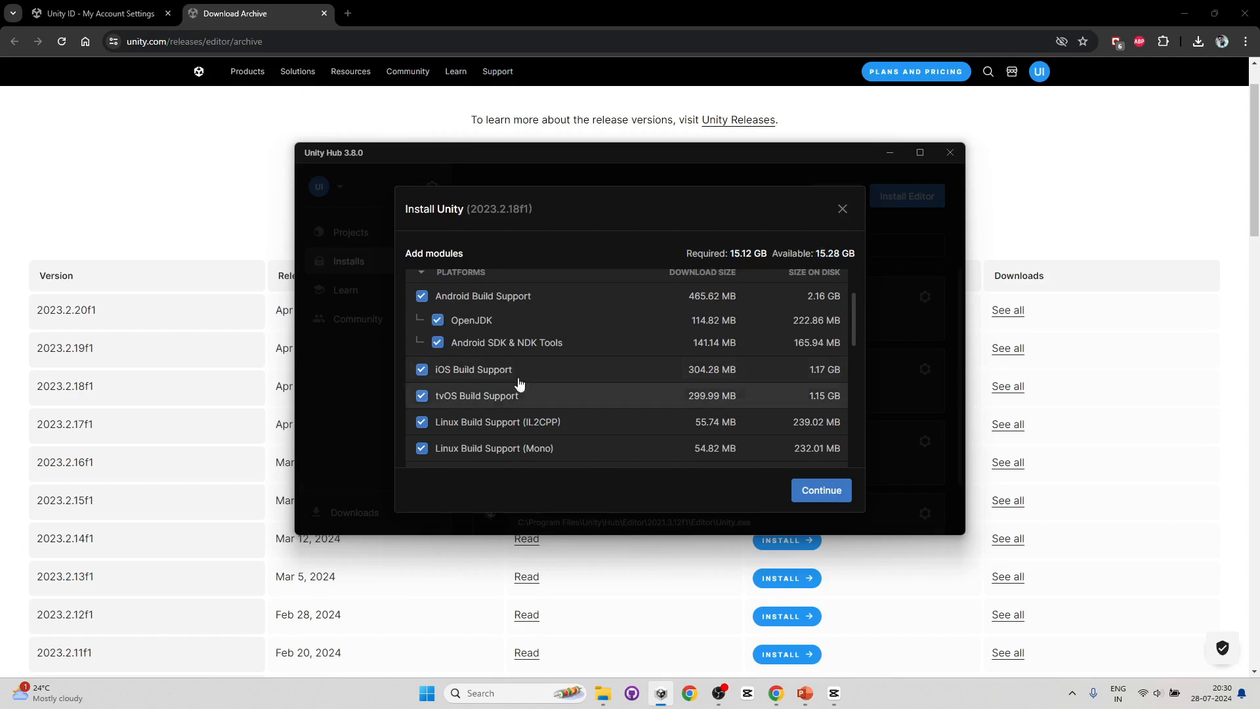
- Deselect the iOS, tvOS and both Linux build support modules
{"action": "left_click", "coordinate": [421, 448]}
{"action": "left_click", "coordinate": [422, 422]}
{"action": "left_click", "coordinate": [422, 399]}
{"action": "left_click", "coordinate": [422, 370]}
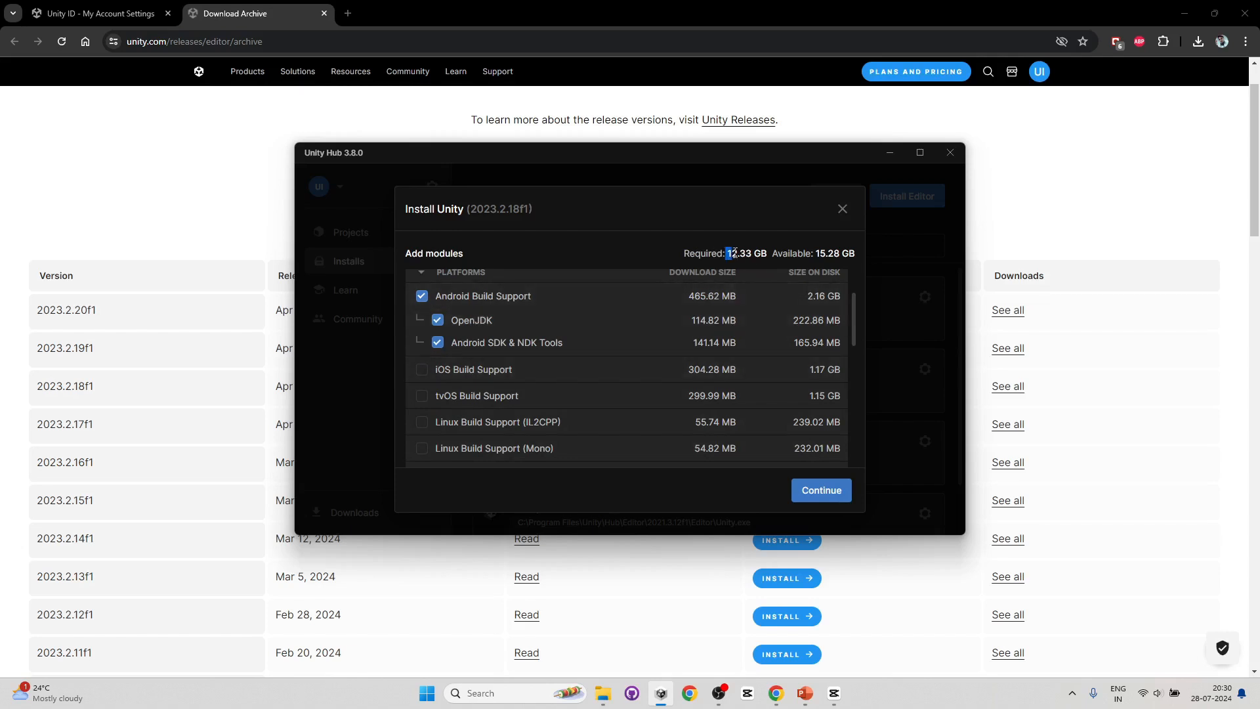
{"action": "left_click_drag", "start_coordinate": [734, 252], "coordinate": [752, 255]}
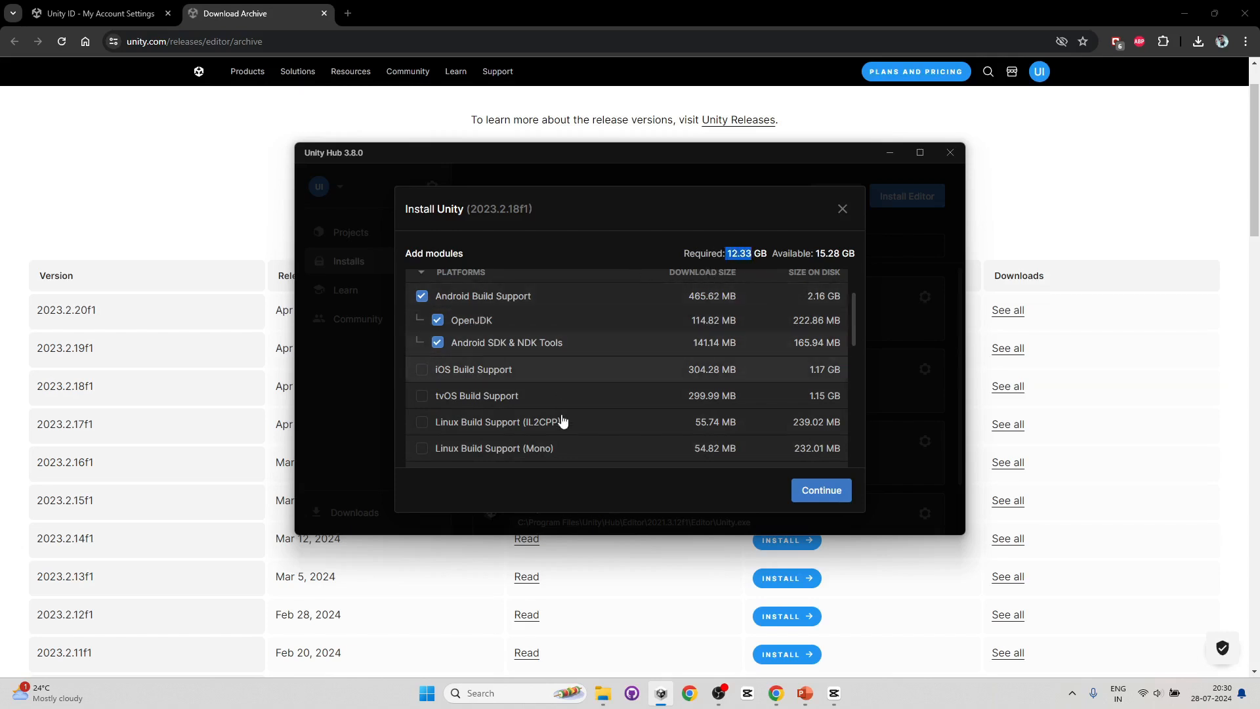
- Toggle the Microsoft Visual Studio Community 2022 module off and back on
{"action": "scroll", "coordinate": [562, 423], "scroll_direction": "up", "scroll_amount": 2}
{"action": "left_click", "coordinate": [423, 307]}
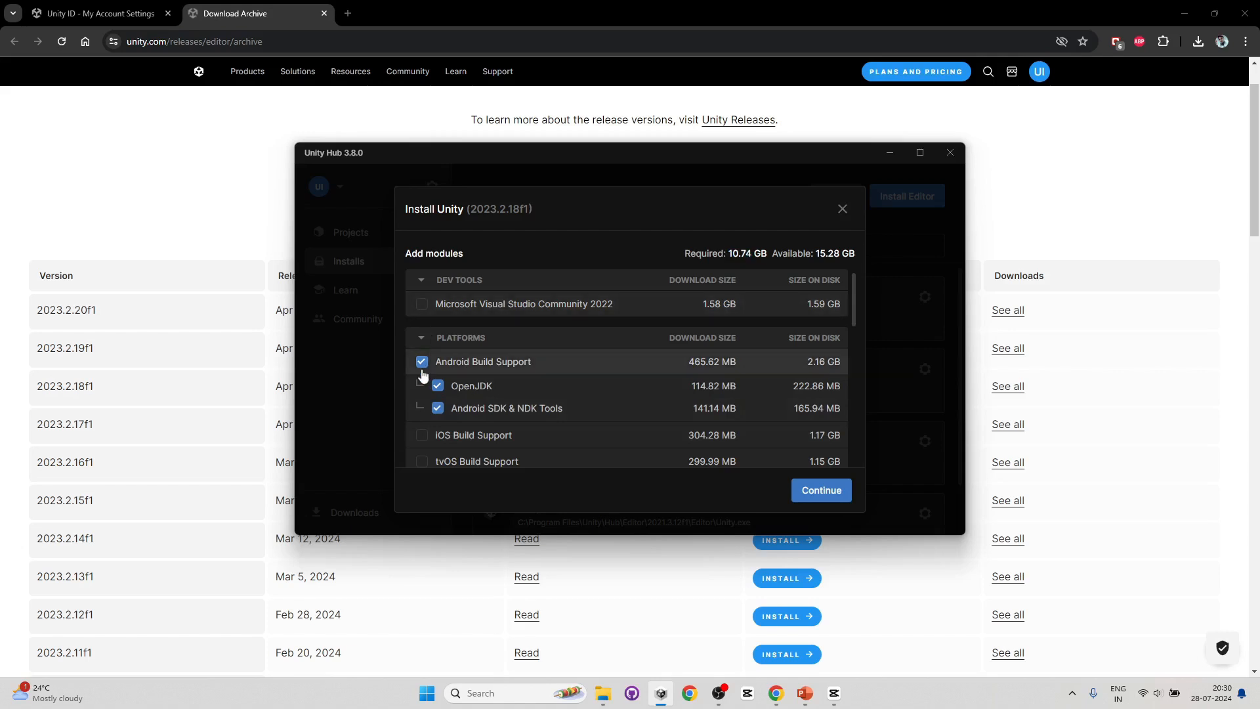
{"action": "left_click", "coordinate": [422, 305]}
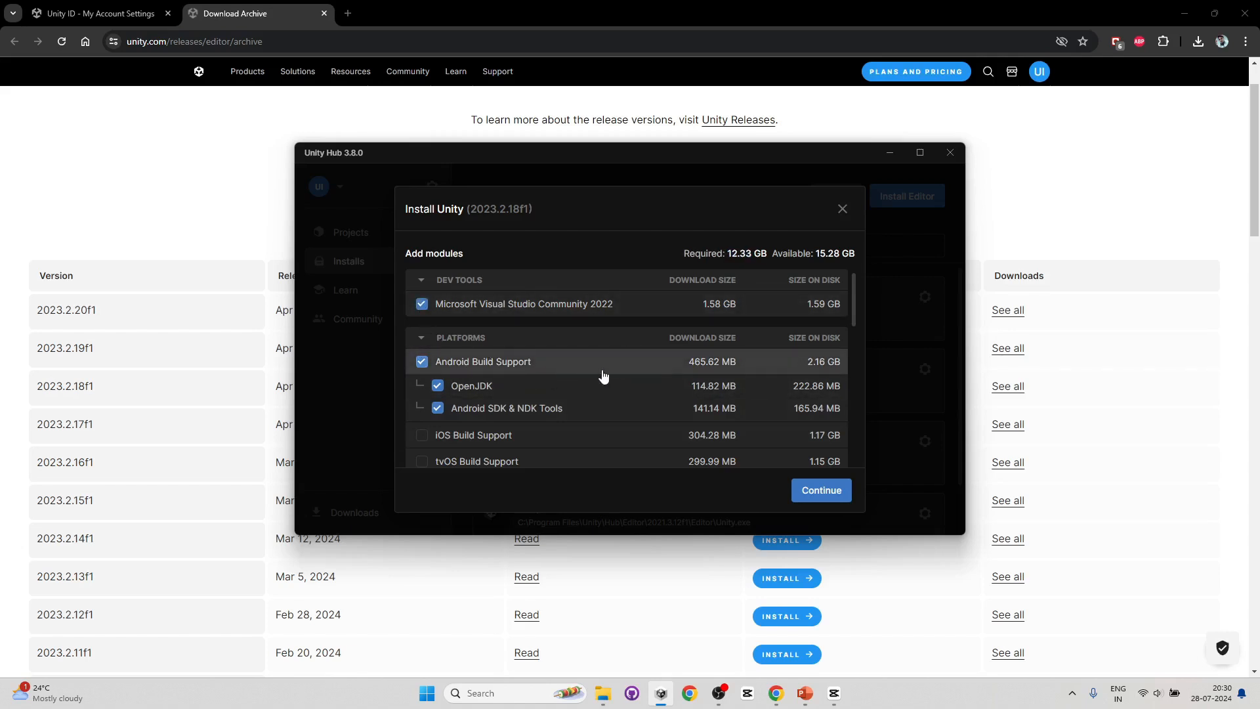
{"action": "scroll", "coordinate": [599, 368], "scroll_direction": "down", "scroll_amount": 1}
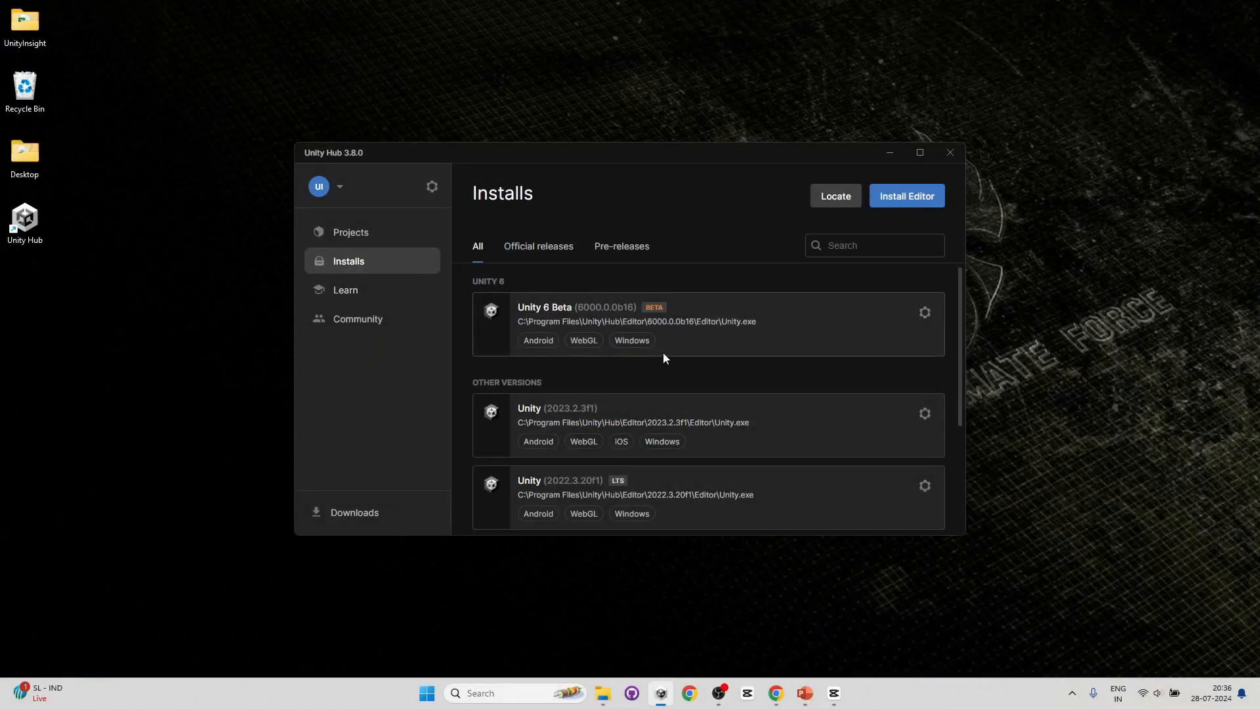
- Scroll through the installed editor versions in the Installs list
{"action": "scroll", "coordinate": [663, 358], "scroll_direction": "down", "scroll_amount": 3}
{"action": "scroll", "coordinate": [633, 433], "scroll_direction": "up", "scroll_amount": 2}
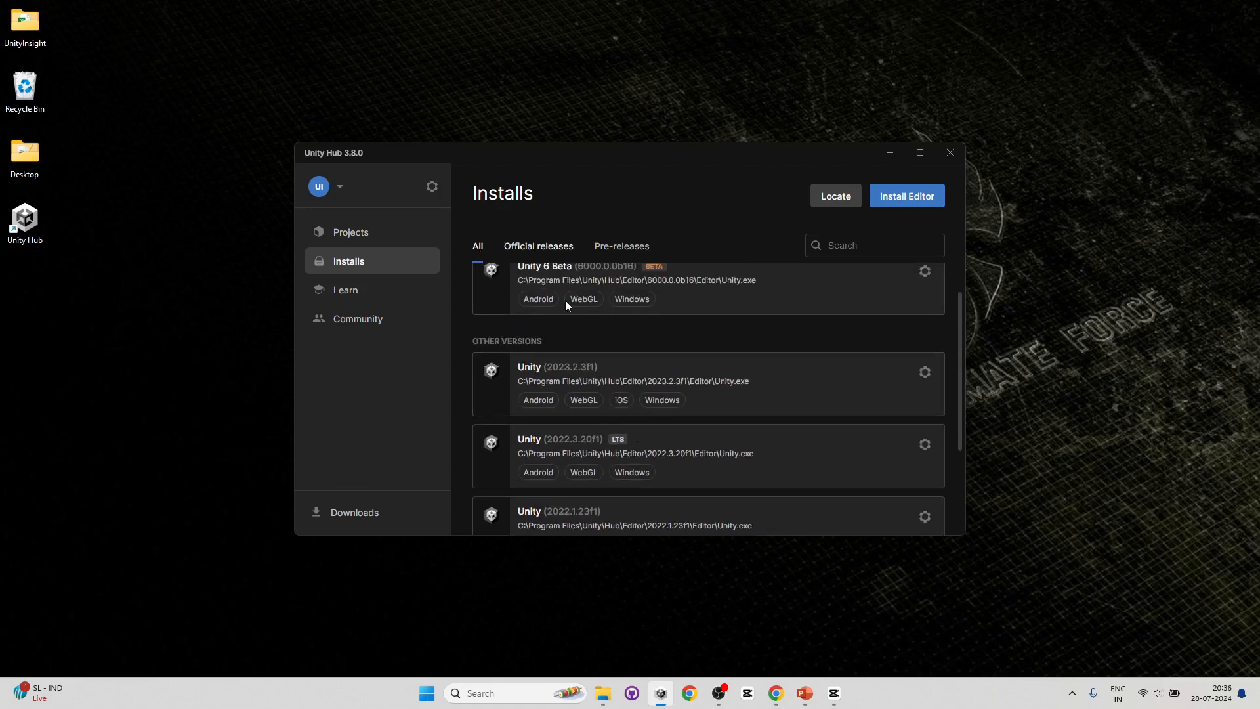
{"action": "scroll", "coordinate": [655, 371], "scroll_direction": "up", "scroll_amount": 1}
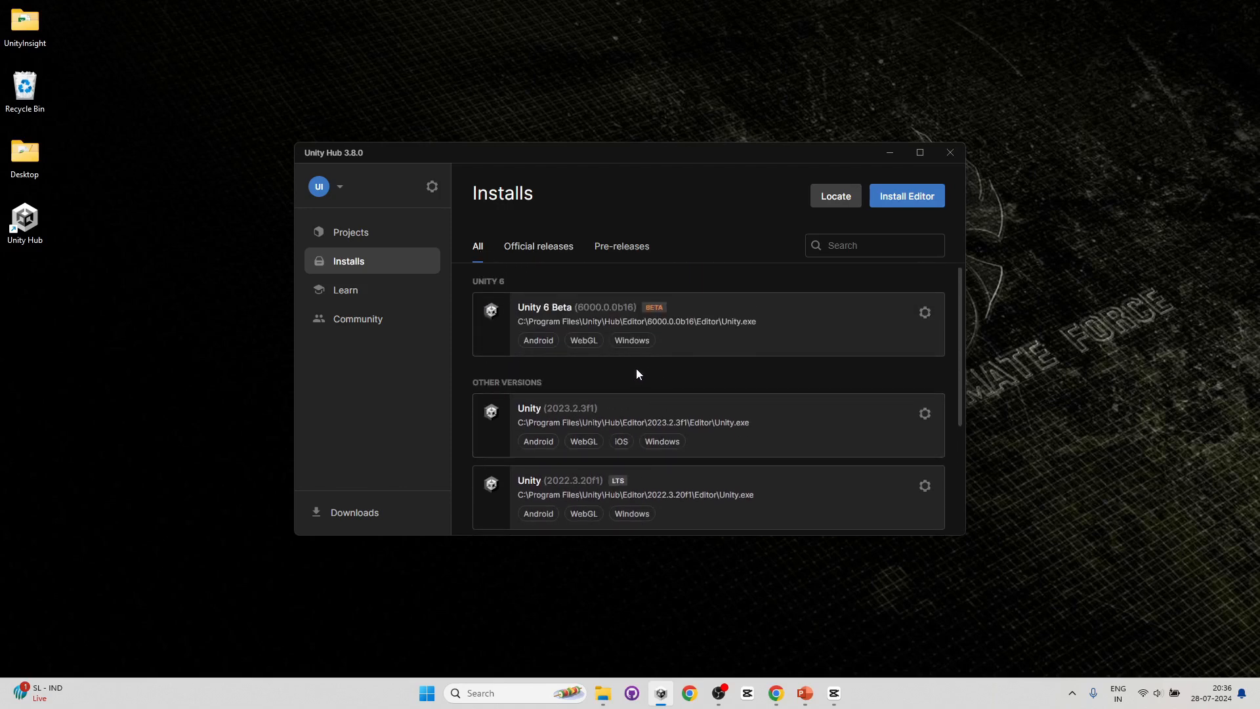
{"action": "scroll", "coordinate": [659, 371], "scroll_direction": "down", "scroll_amount": 4}
{"action": "scroll", "coordinate": [608, 444], "scroll_direction": "up", "scroll_amount": 2}
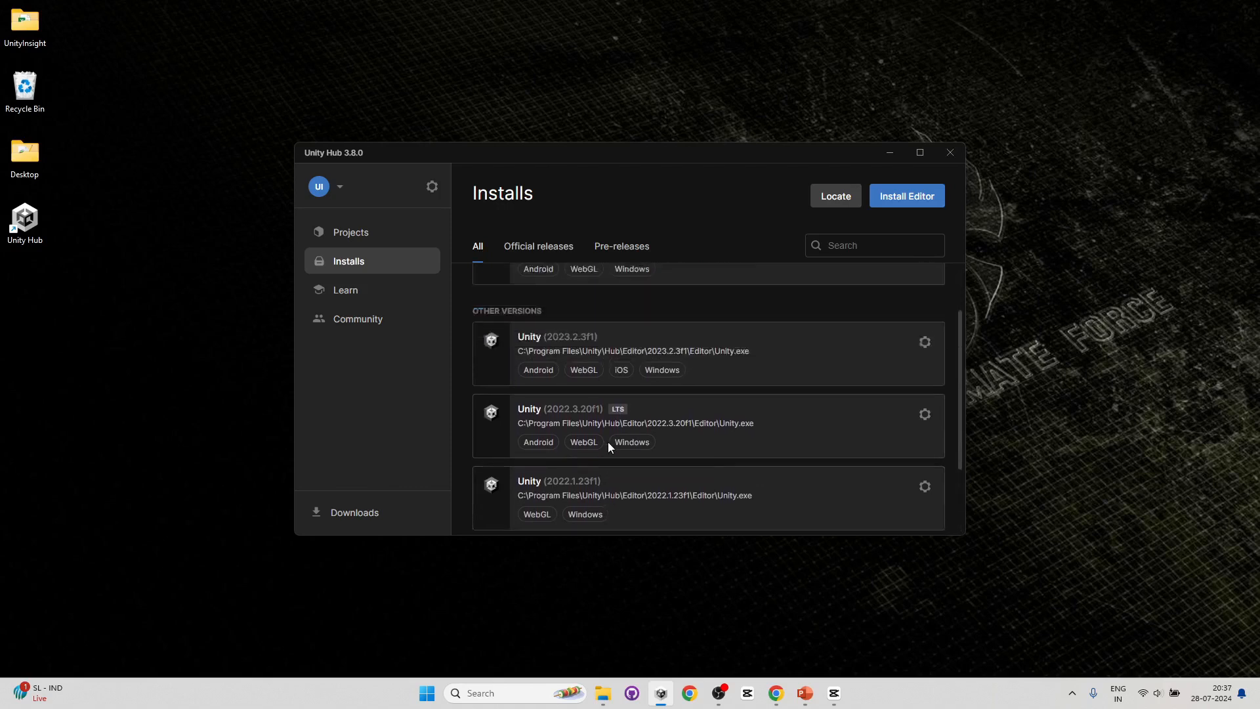
{"action": "scroll", "coordinate": [608, 442], "scroll_direction": "up", "scroll_amount": 2}
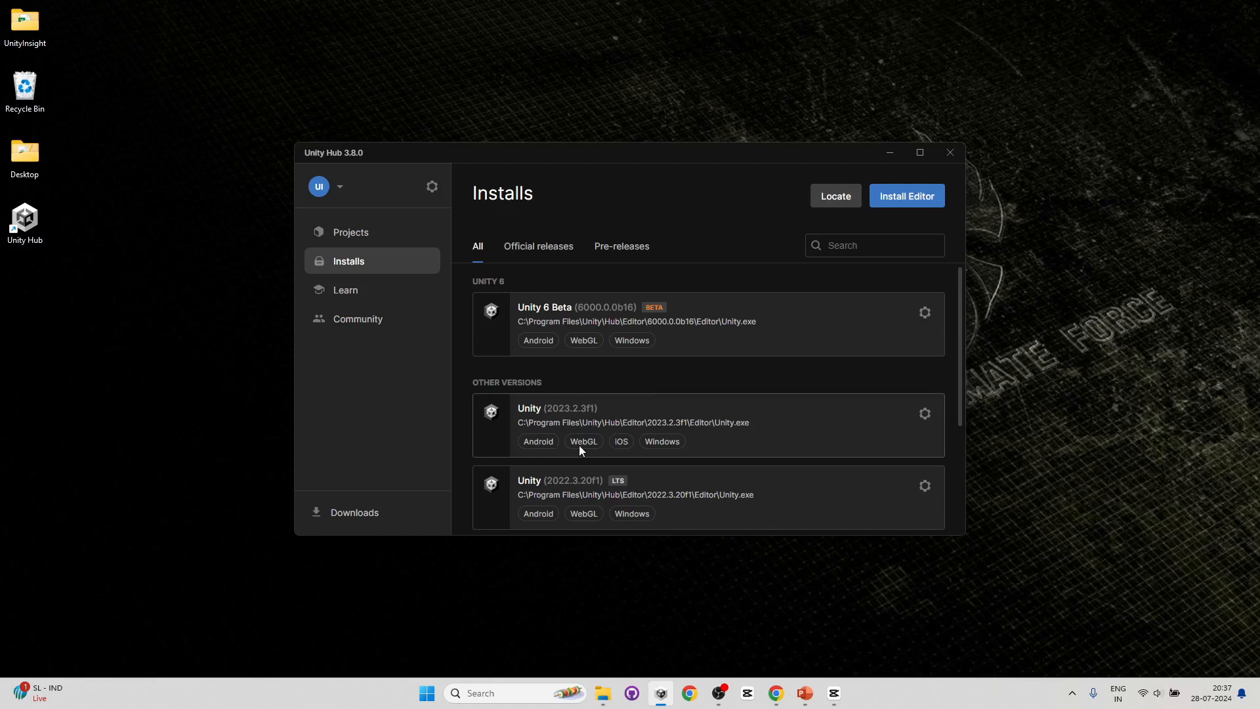
{"action": "scroll", "coordinate": [744, 450], "scroll_direction": "down", "scroll_amount": 2}
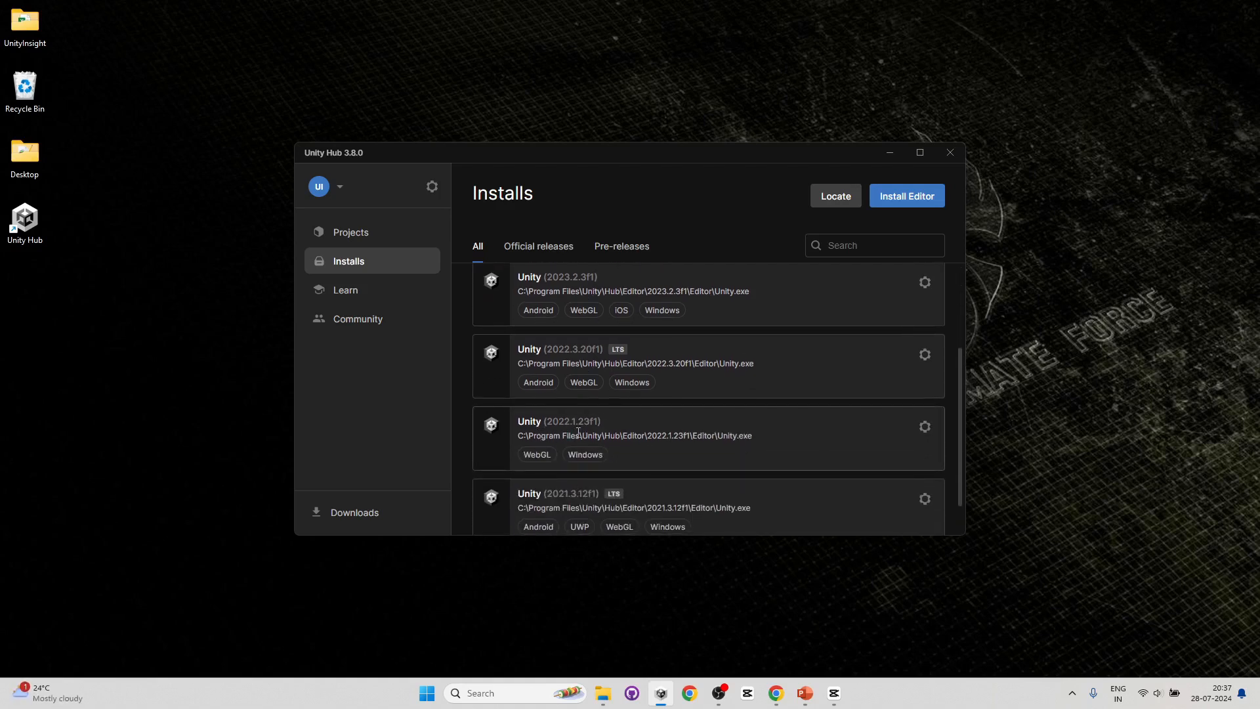
{"action": "scroll", "coordinate": [533, 430], "scroll_direction": "down", "scroll_amount": 1}
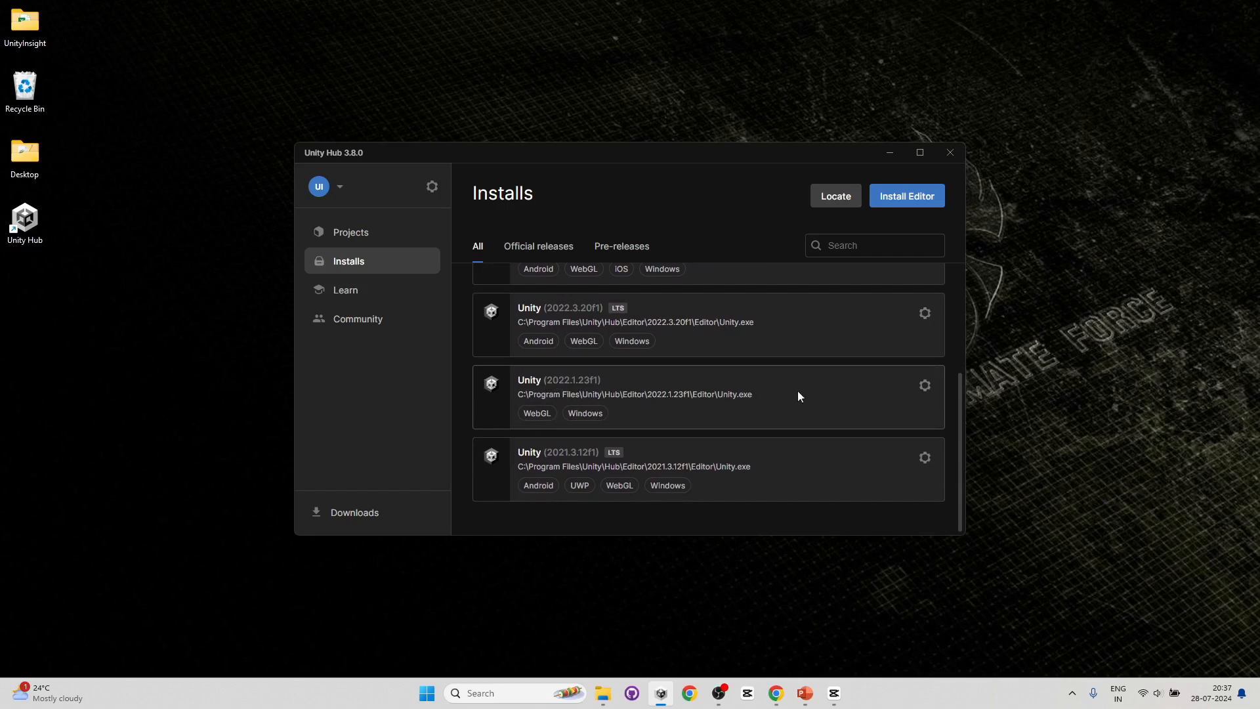
- Select Android Build Support in Add modules for Unity 2022.1.23f1 and close the dialog without installing
{"action": "left_click", "coordinate": [925, 387]}
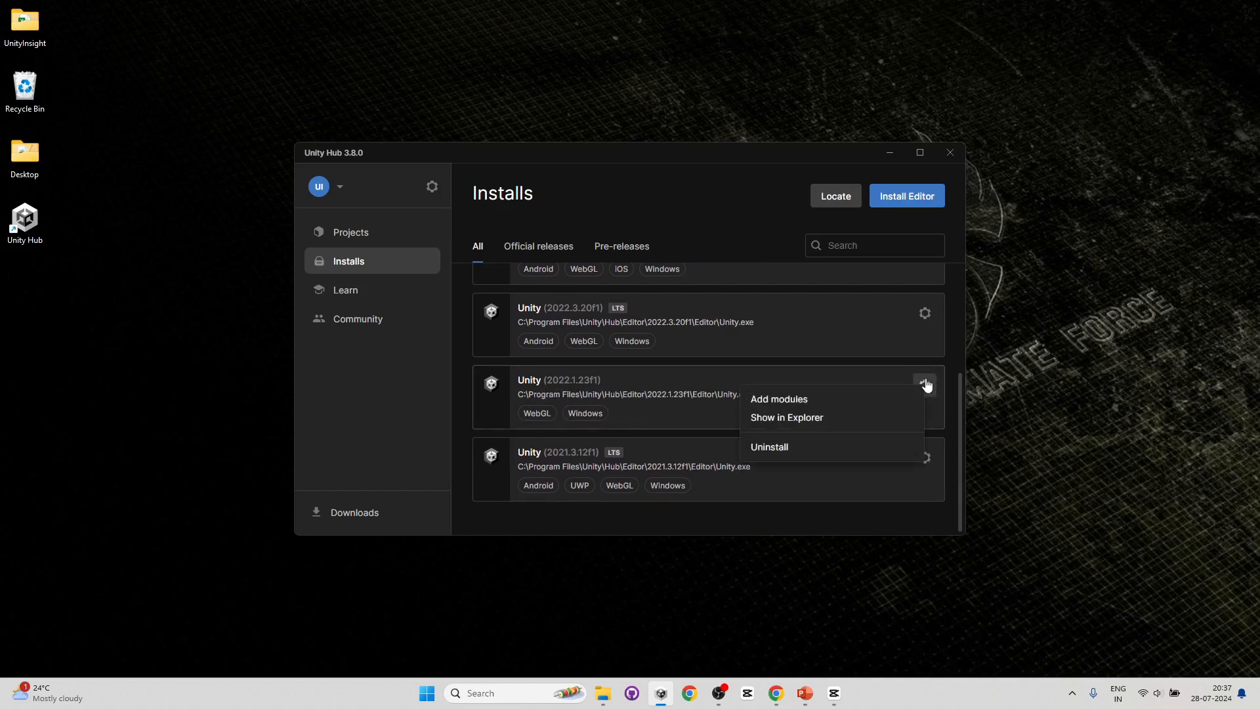
{"action": "left_click", "coordinate": [806, 399]}
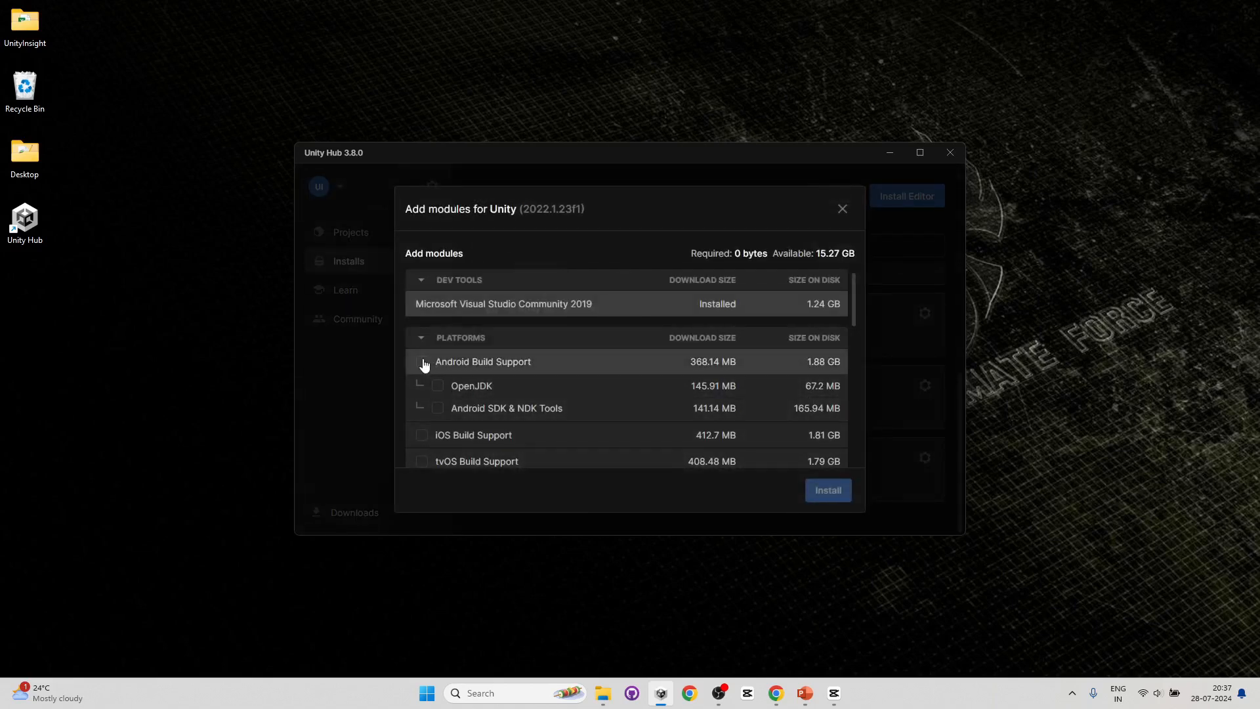
{"action": "left_click", "coordinate": [422, 362]}
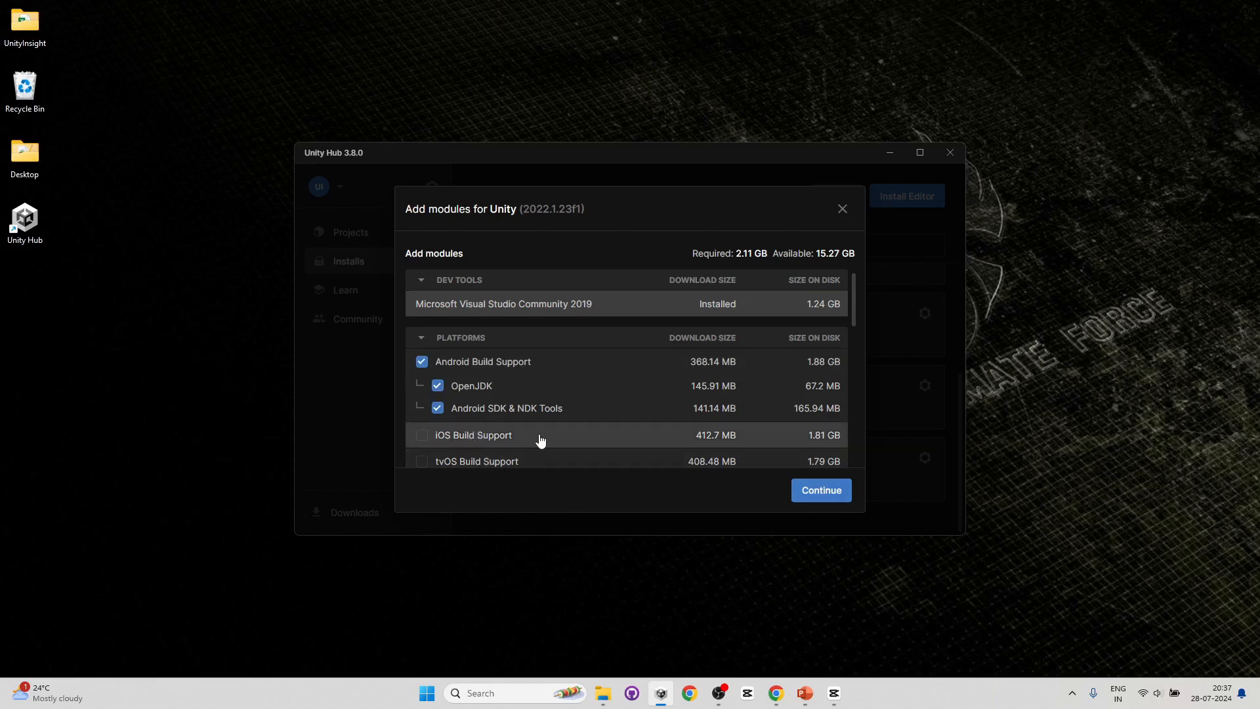
{"action": "scroll", "coordinate": [538, 440], "scroll_direction": "down", "scroll_amount": 1}
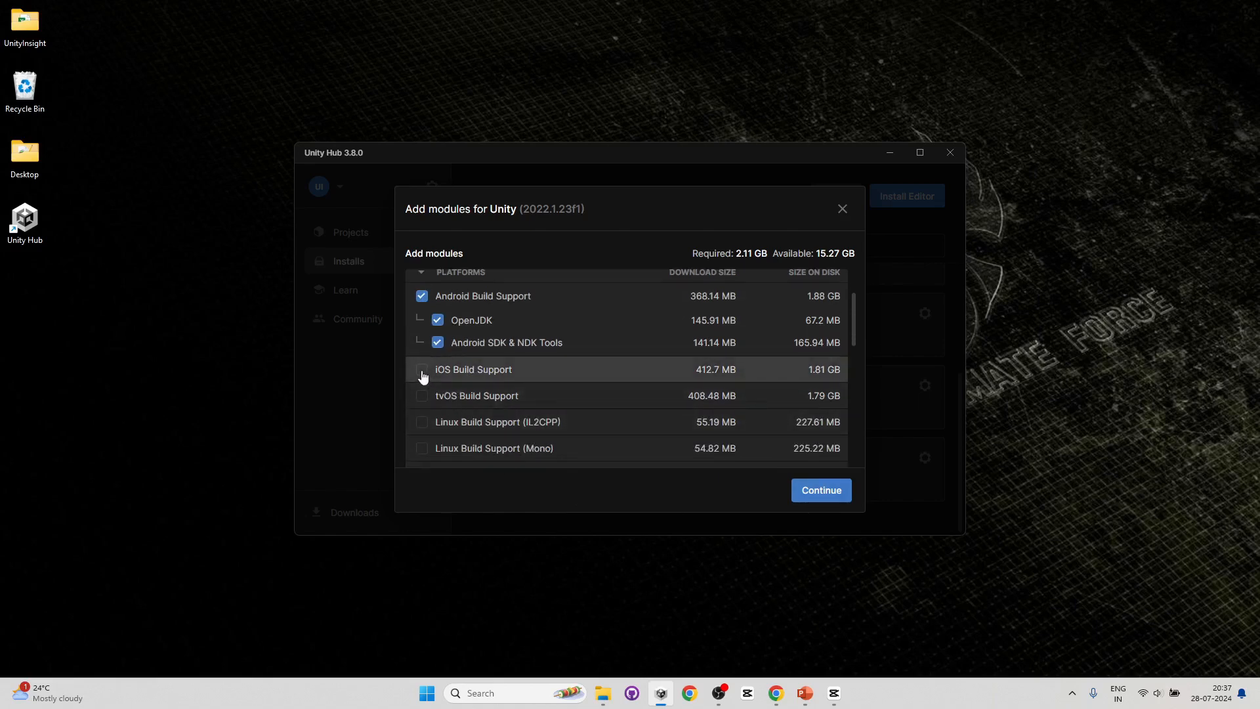
{"action": "left_click", "coordinate": [842, 209]}
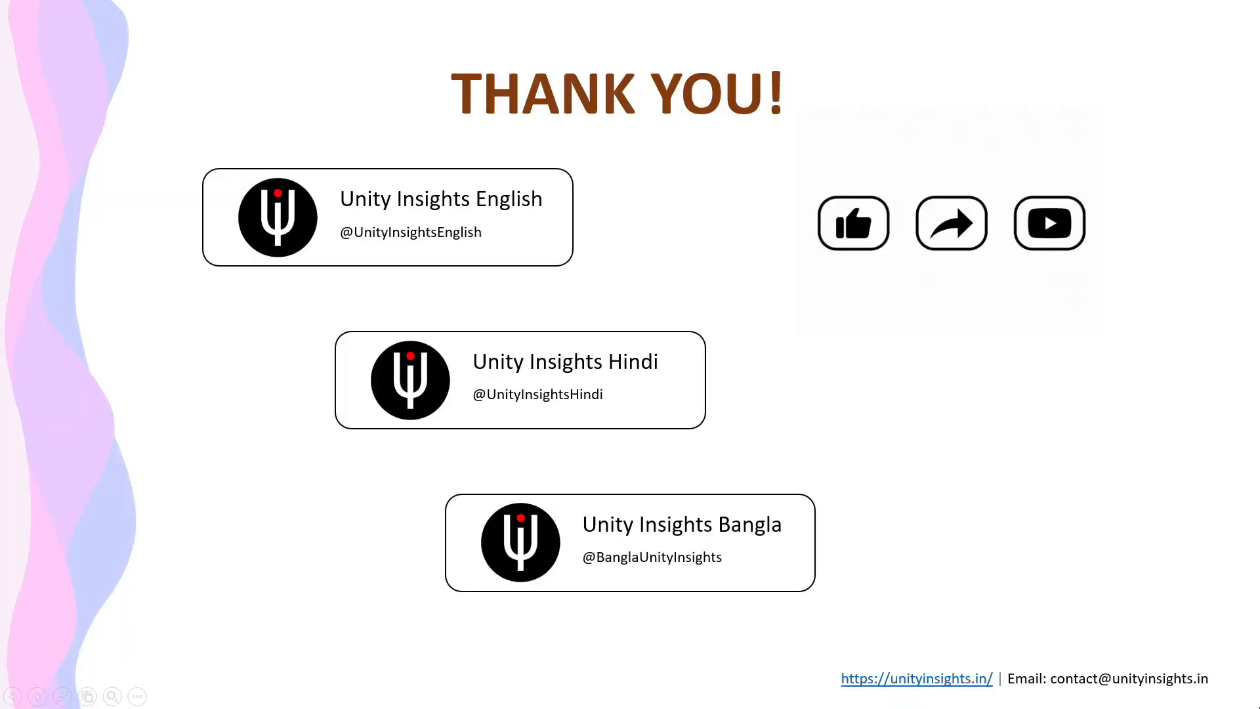